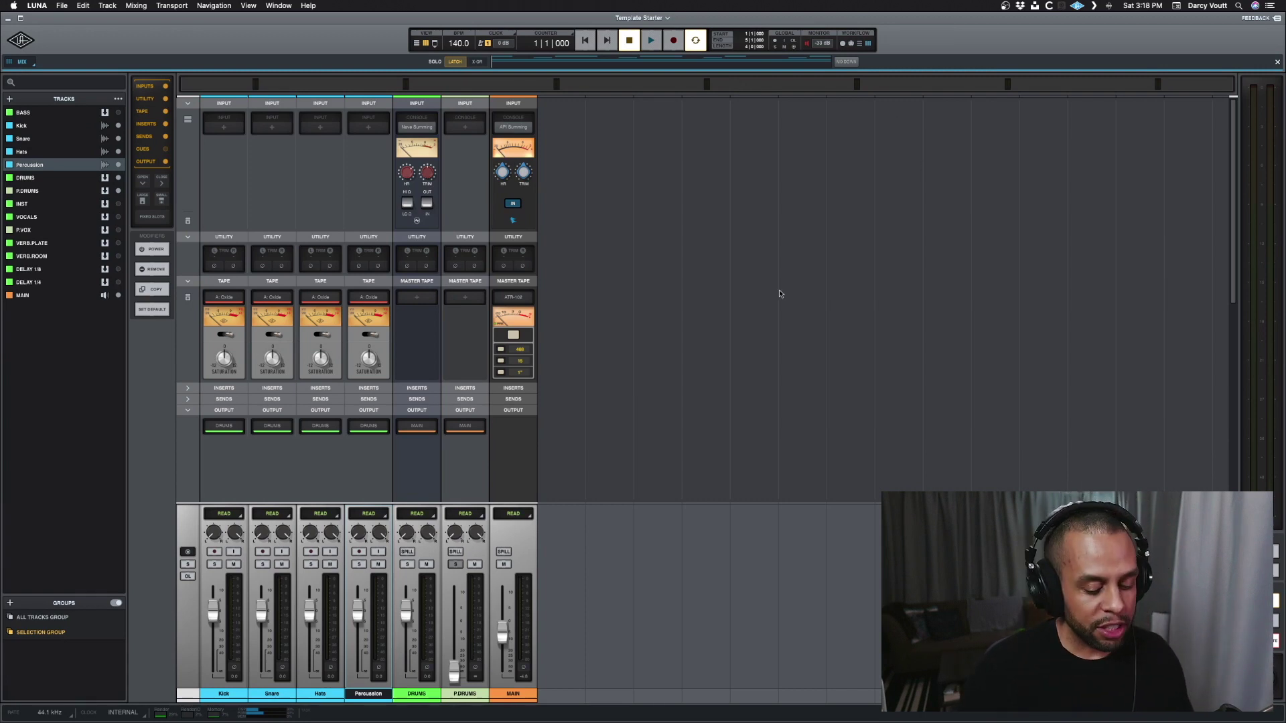
Switch from the mixer to the timeline showing the Kick, Snare, Hats and Percussion clips.
key(super+equal)
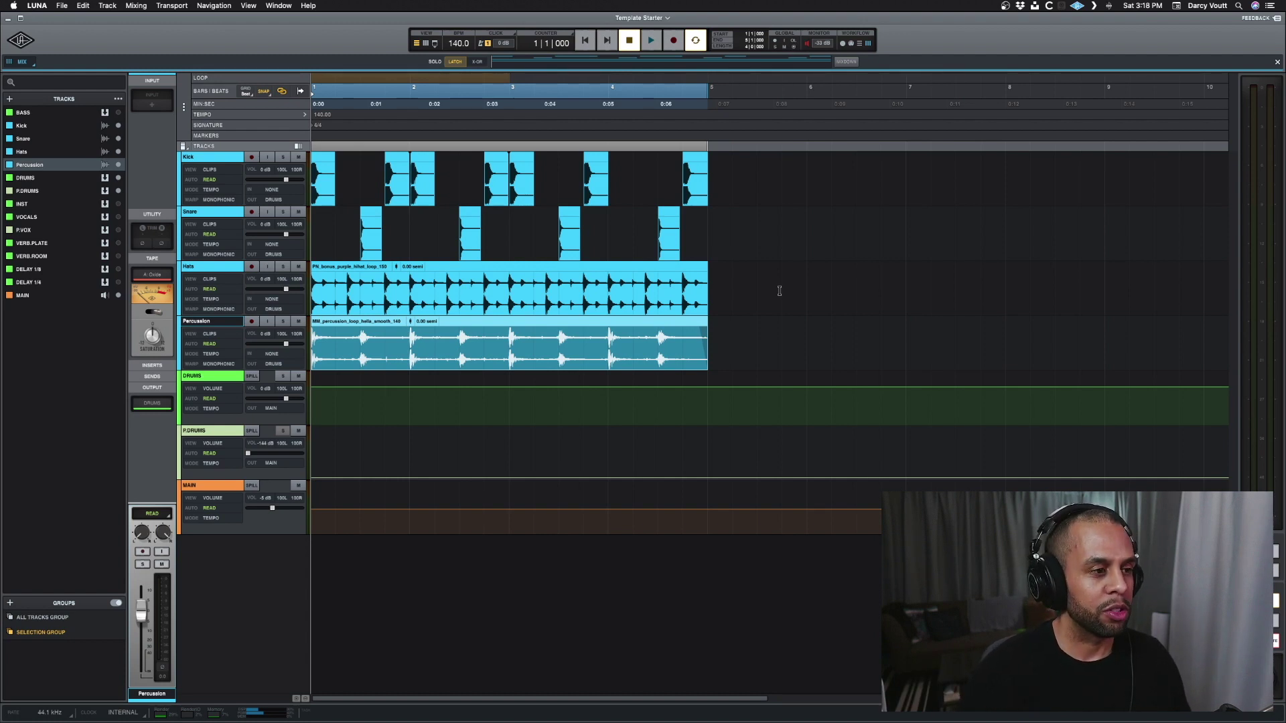
Back in the mixer, raise the Percussion Utility TRIM from -38 dB to -4 dB.
key(super+equal)
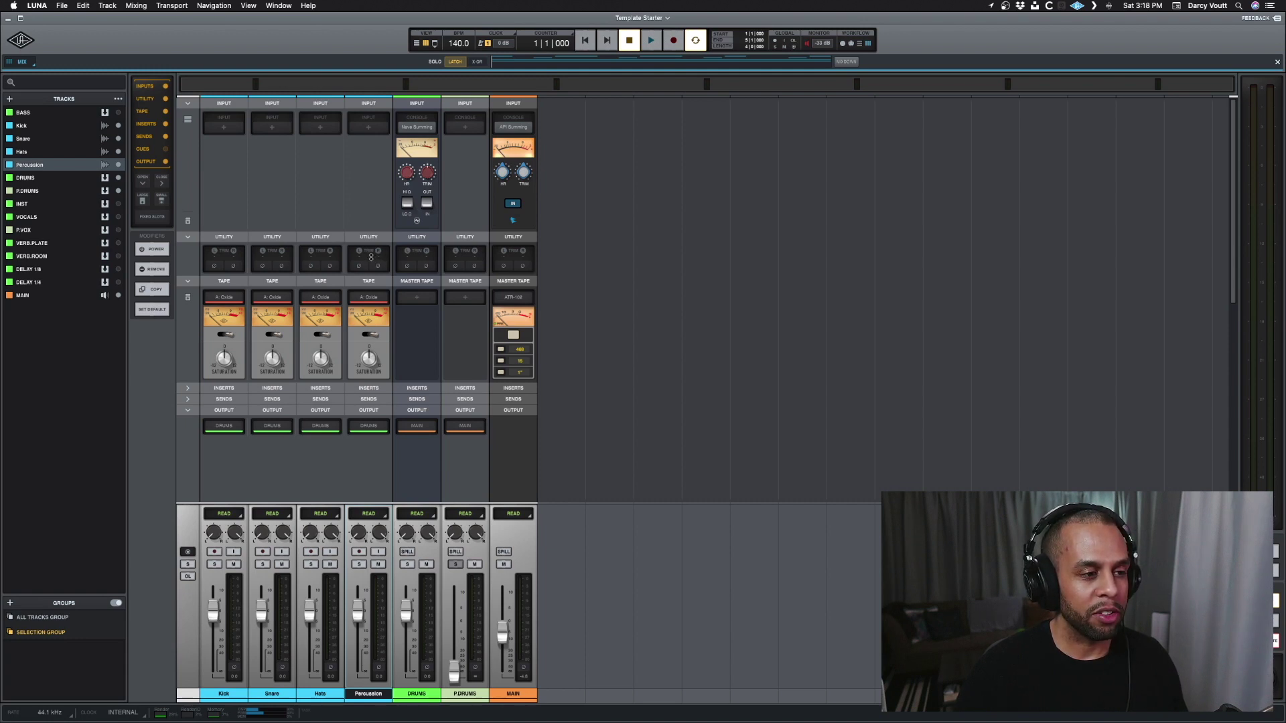
mouse_move(372, 287)
mouse_down()
mouse_move(371, 248)
mouse_move(372, 262)
mouse_up()
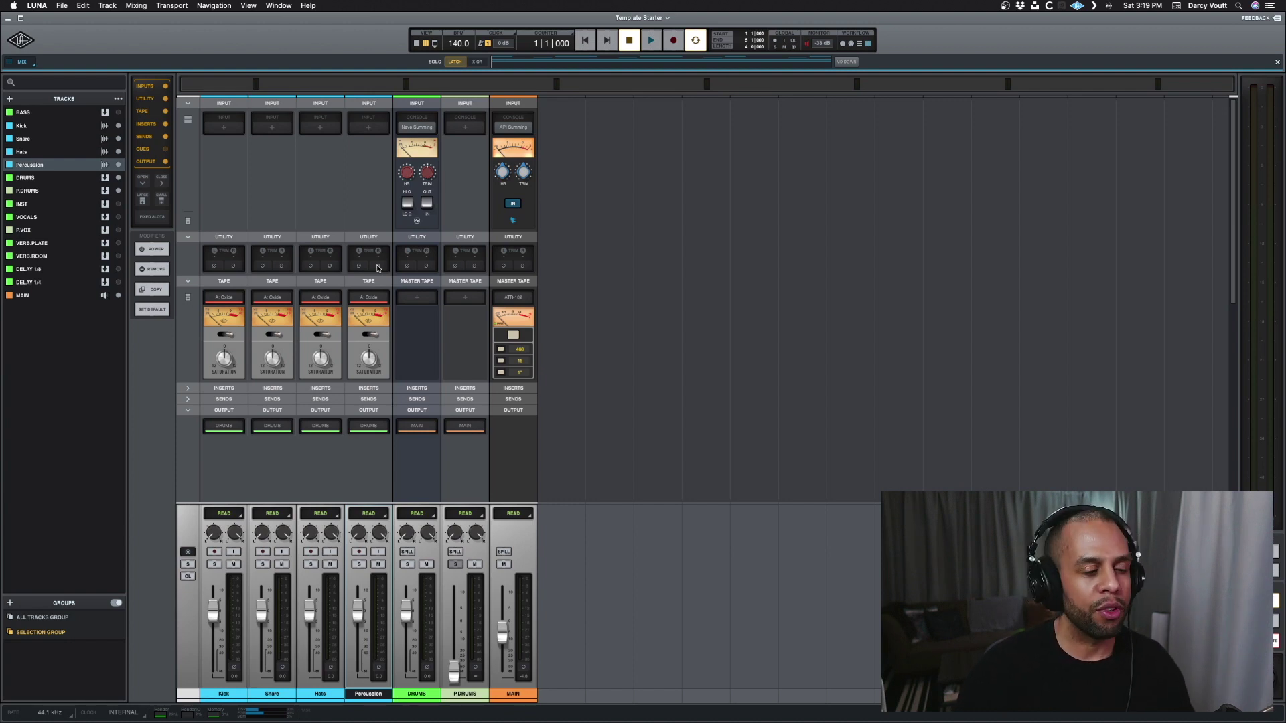
Solo the Percussion channel and play it briefly to audition it.
click(359, 565)
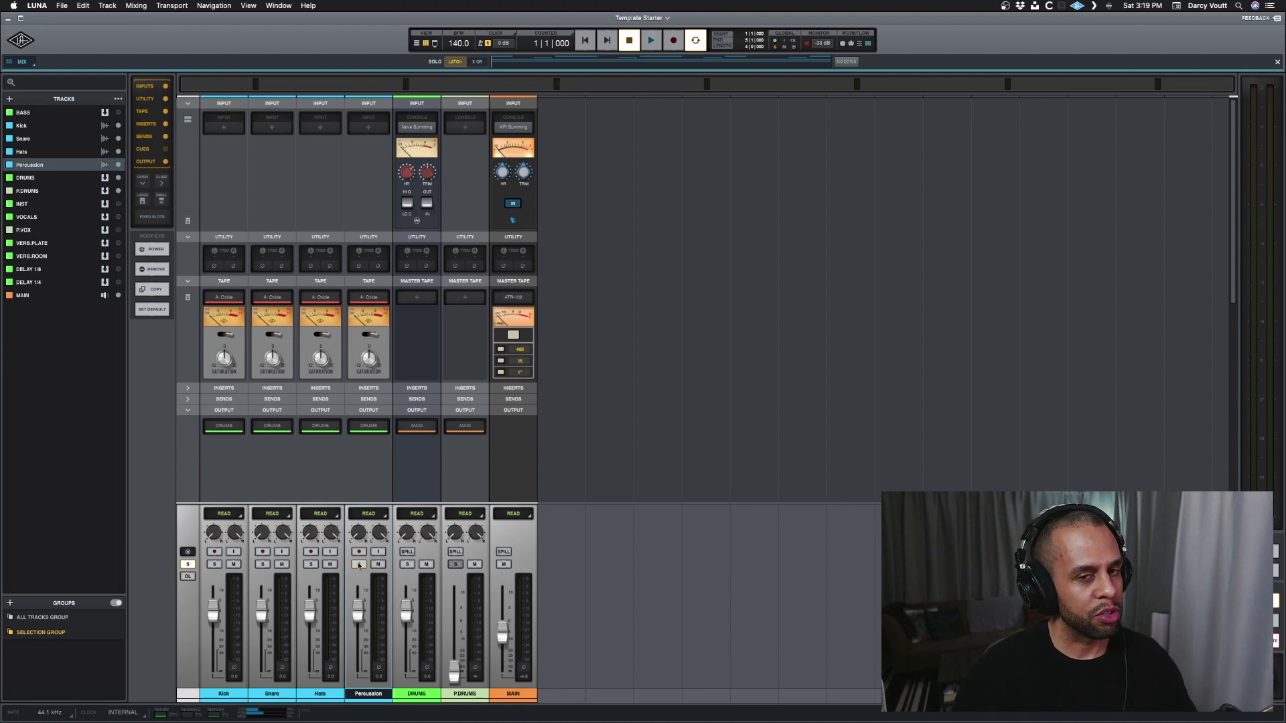
click(360, 564)
mouse_move(368, 297)
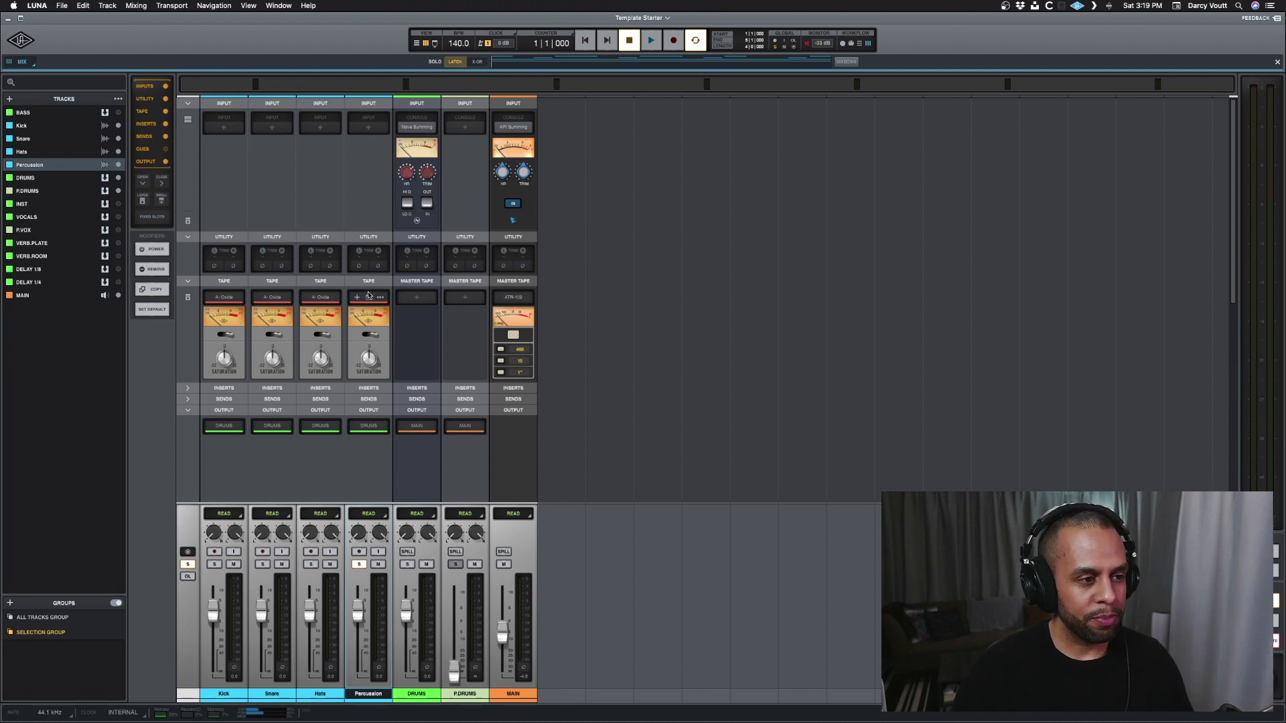
key(space)
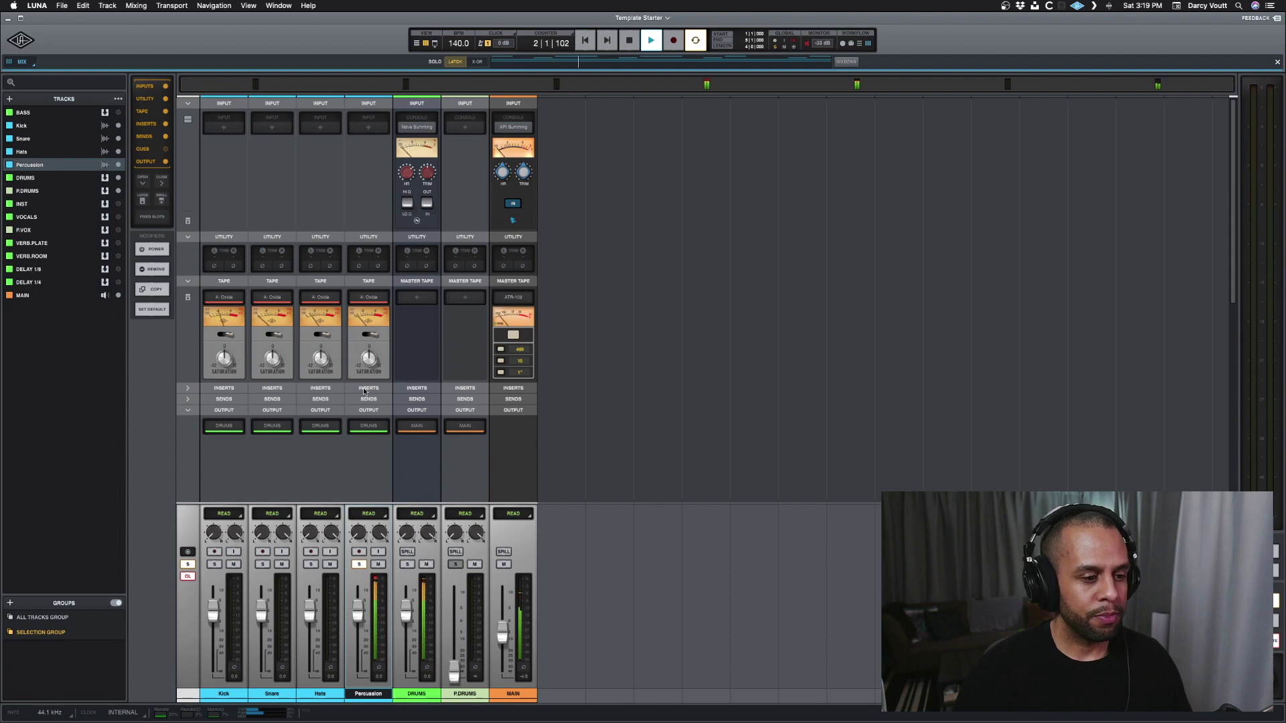
key(space)
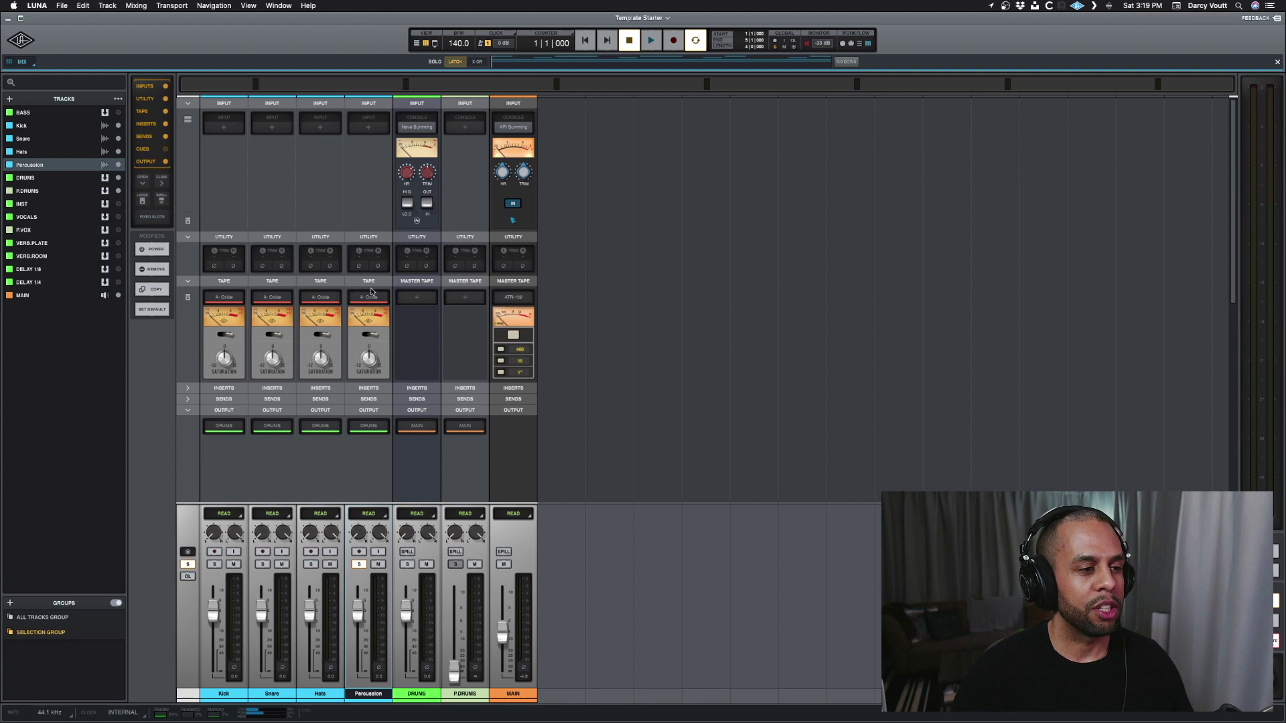
key(space)
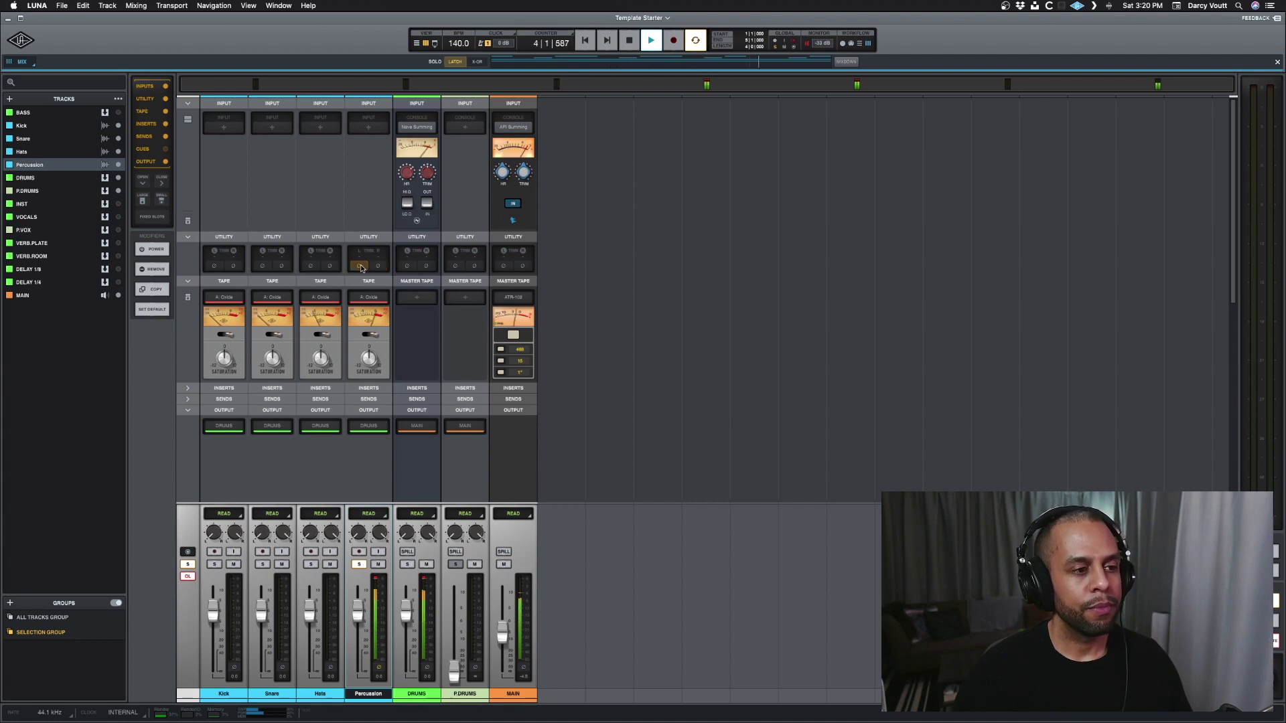
key(space)
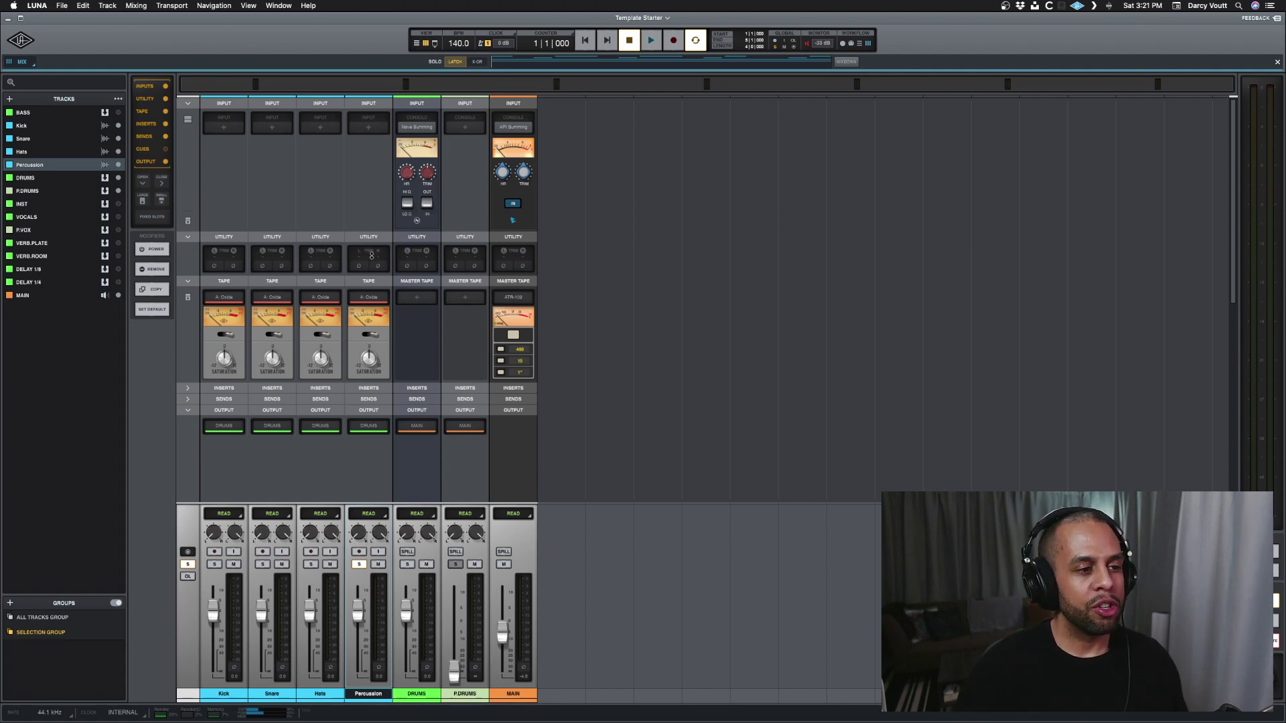
Turn on both small buttons in the Percussion Utility slot so they light orange.
click(377, 266)
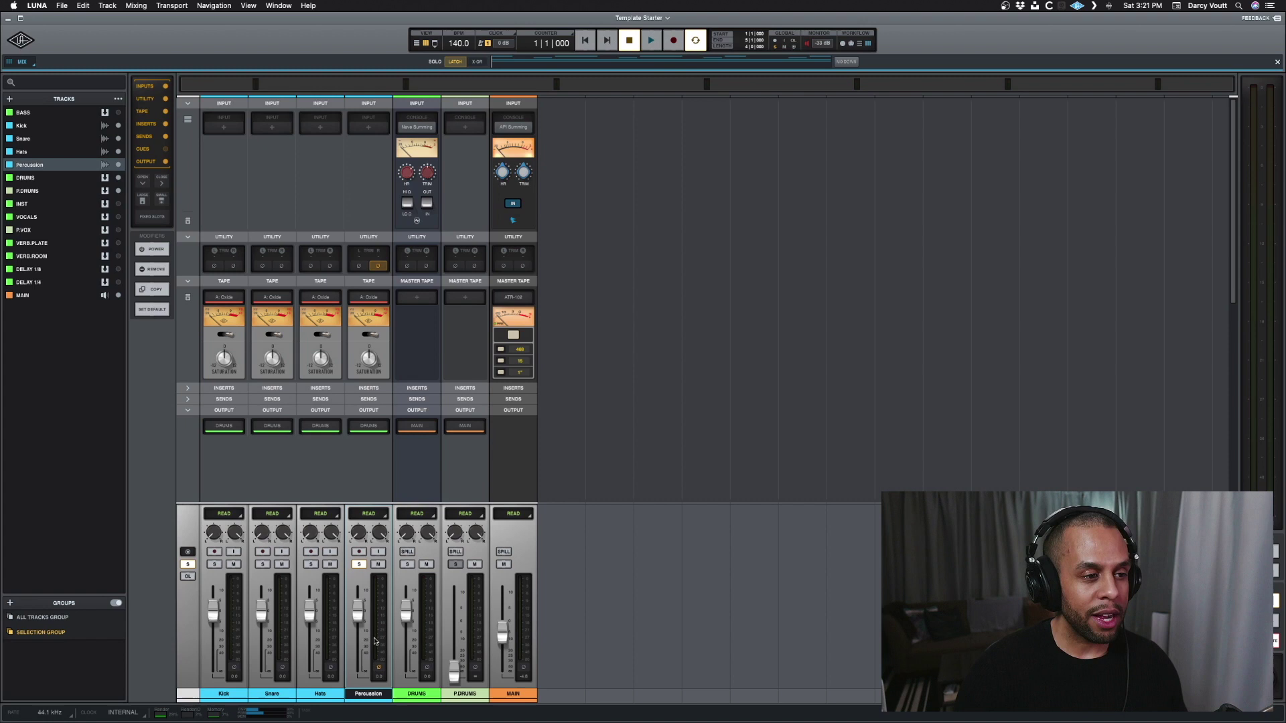
click(359, 267)
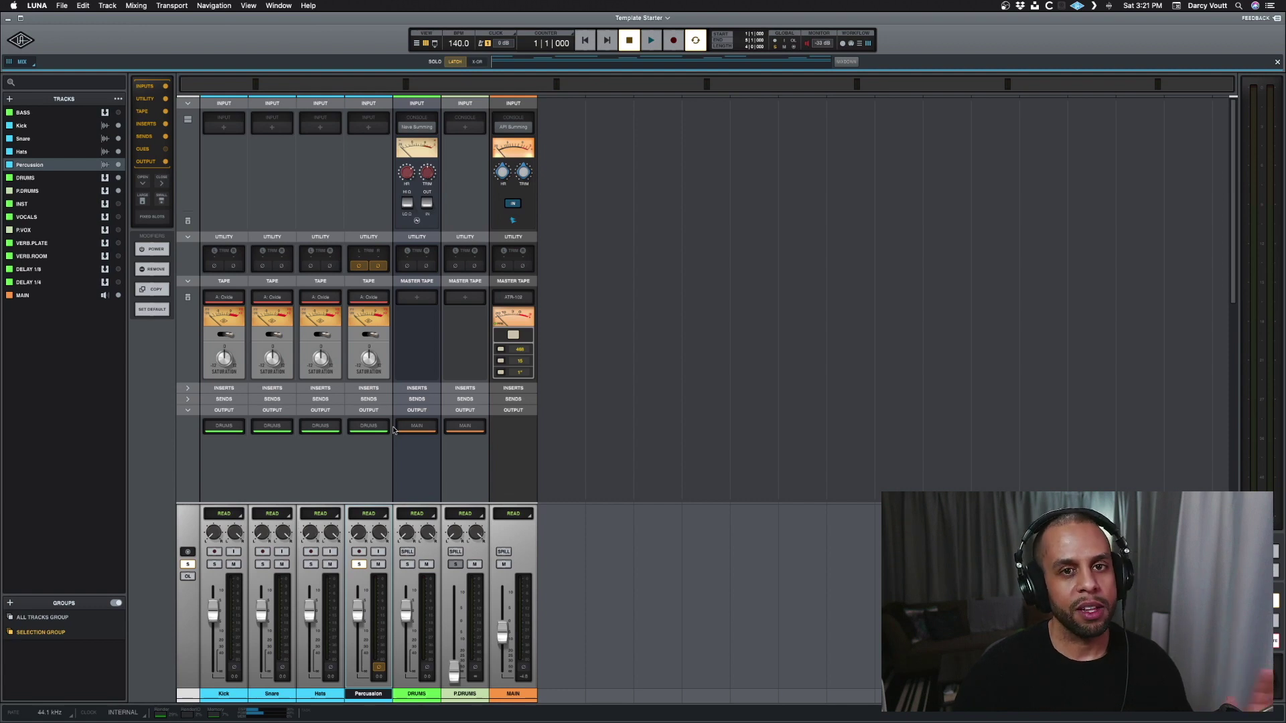
Switch off the lit Percussion Utility buttons and lower its trim to -35 dB.
click(379, 266)
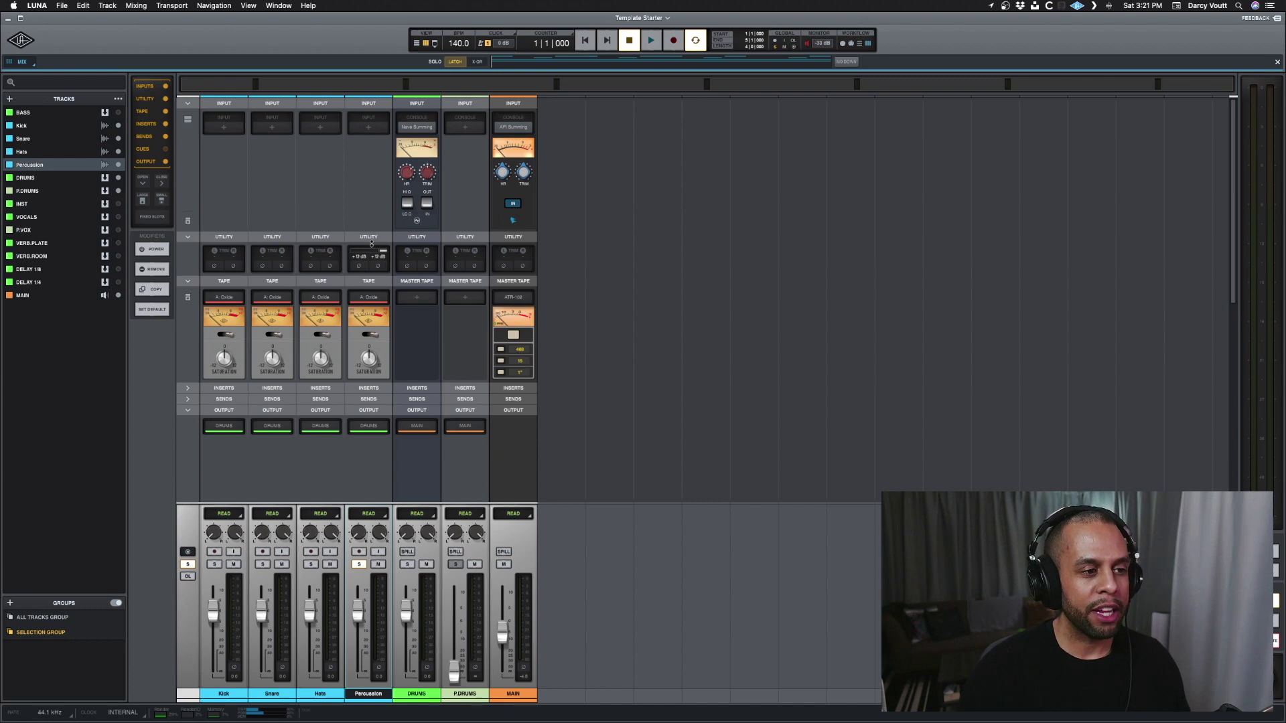
drag(372, 242, 368, 282)
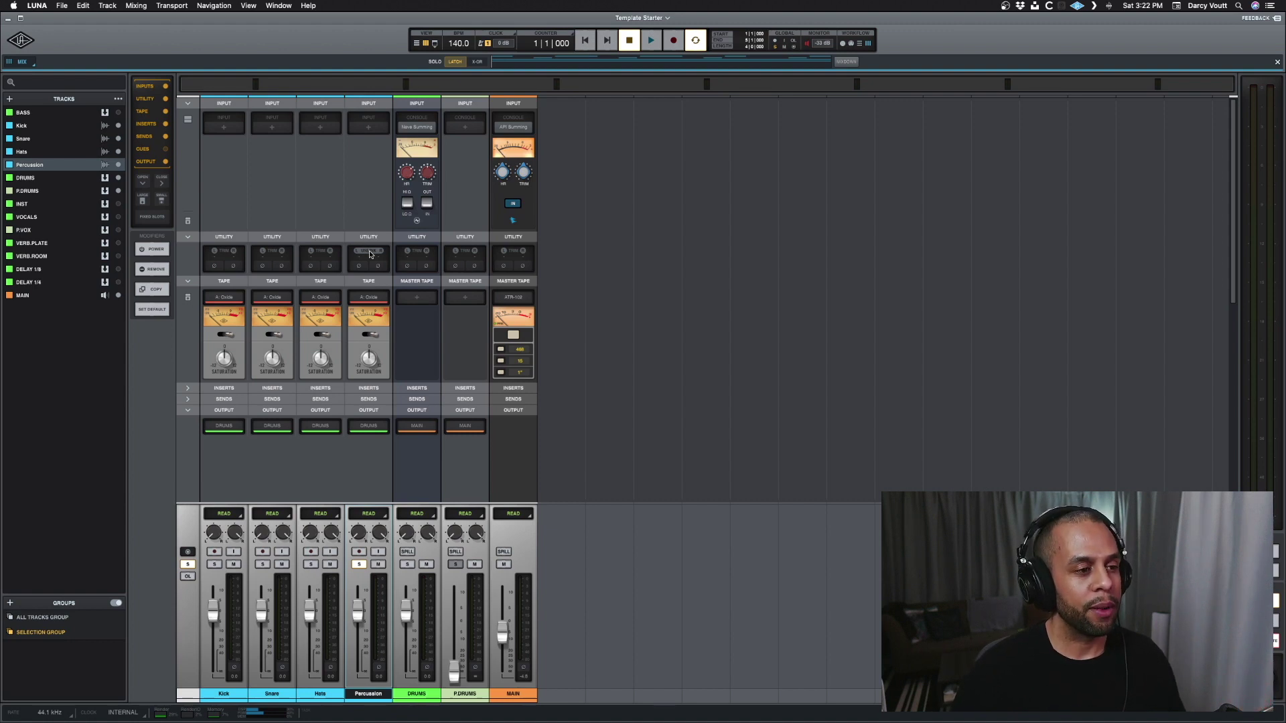
Unsolo Percussion and start playback from the mixer.
click(359, 565)
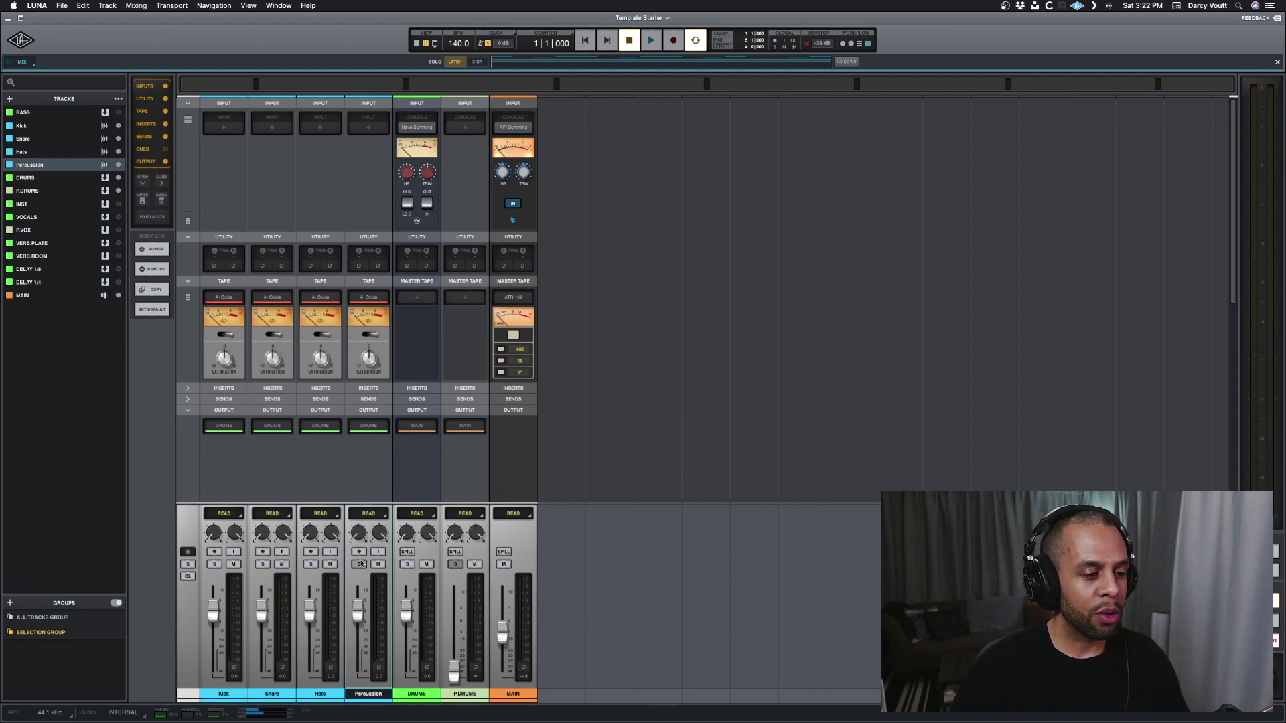
key(super+equal)
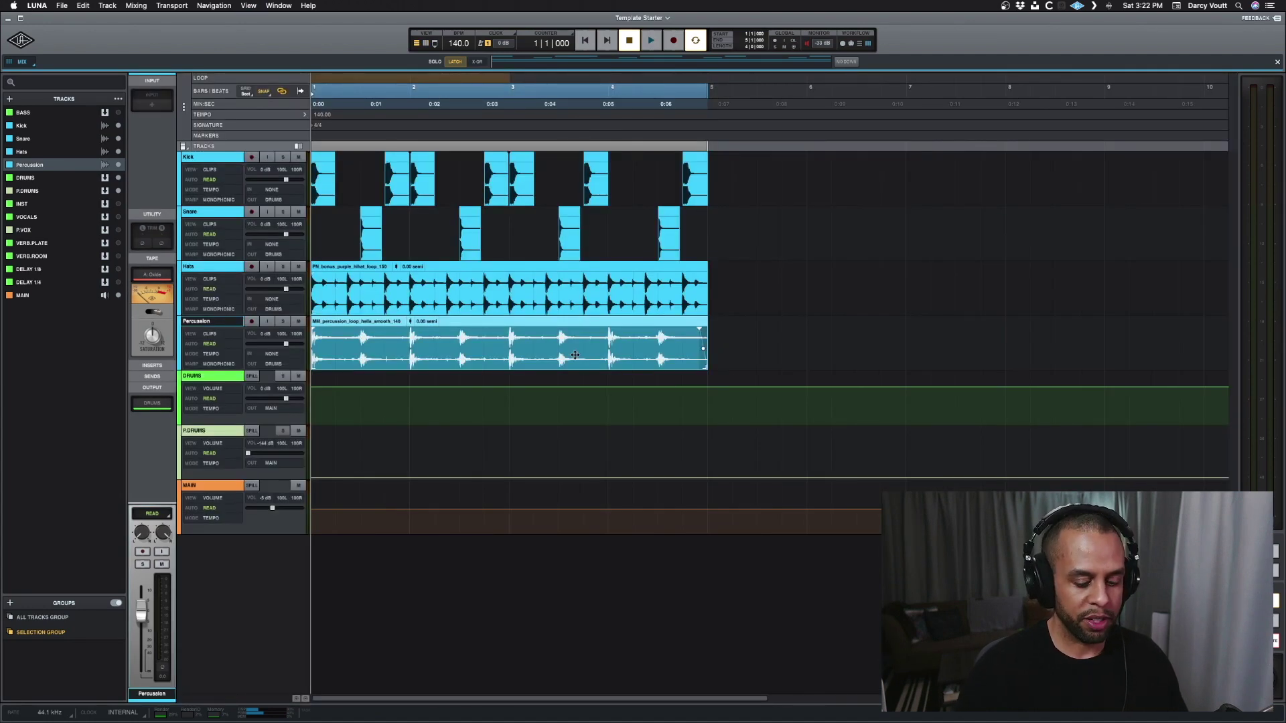
key(super+equal)
key(space)
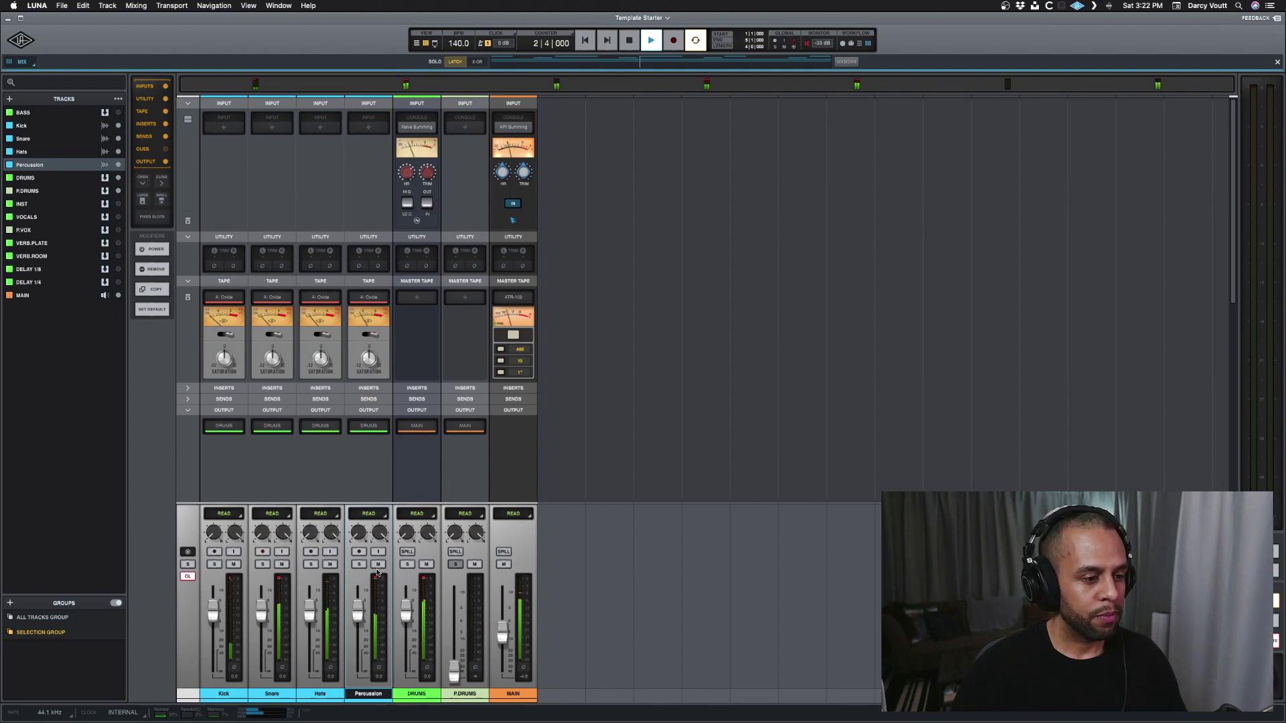
Mute Snare, Hats and Percussion together as one selection.
shift+click(276, 556)
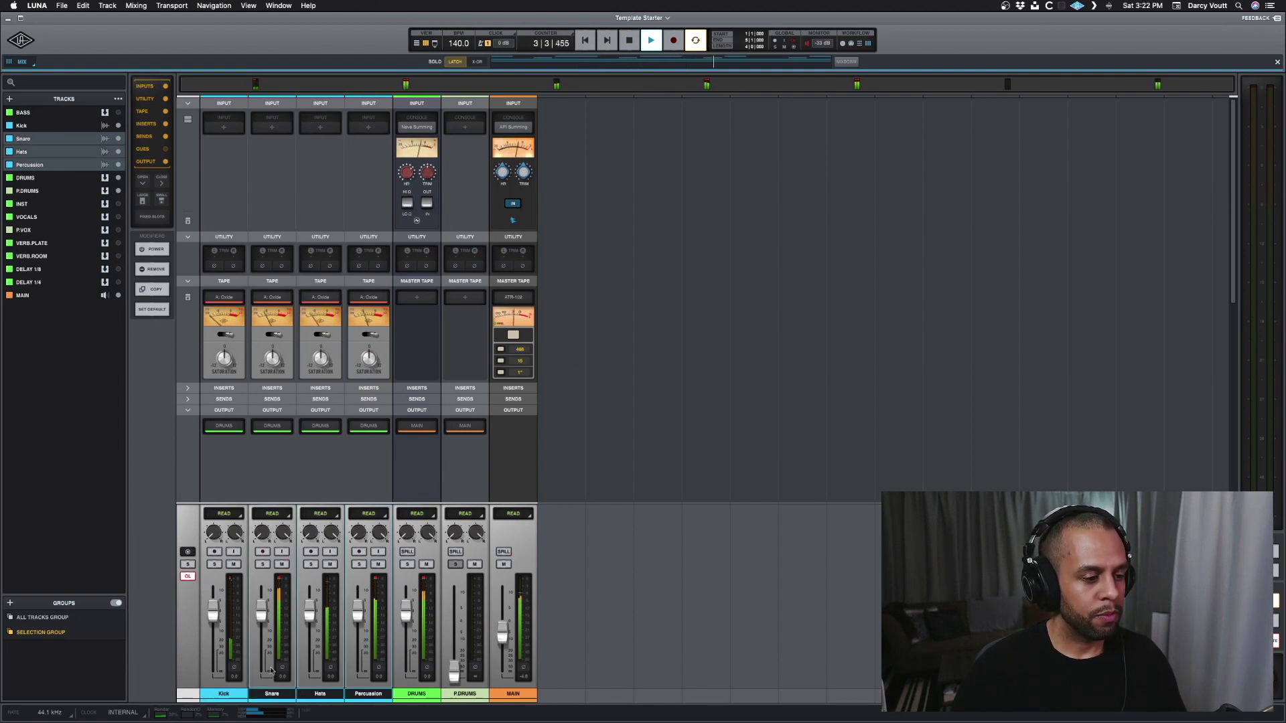
click(279, 564)
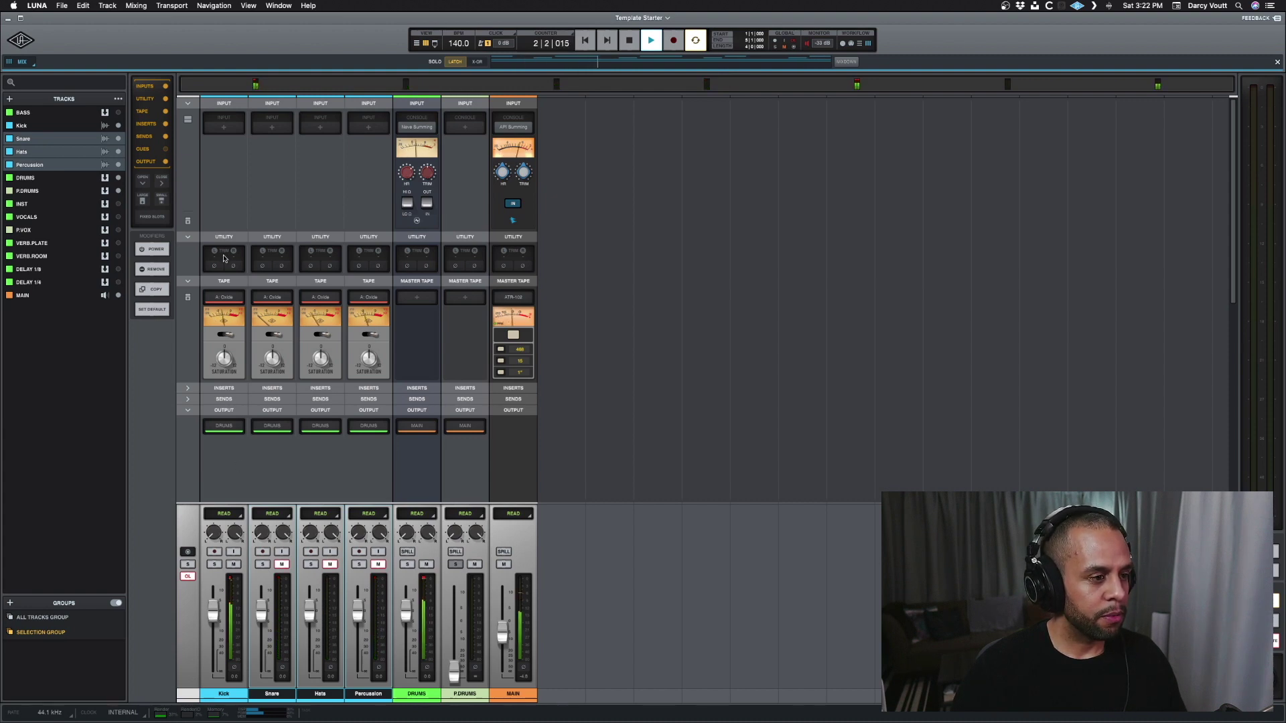
mouse_move(230, 262)
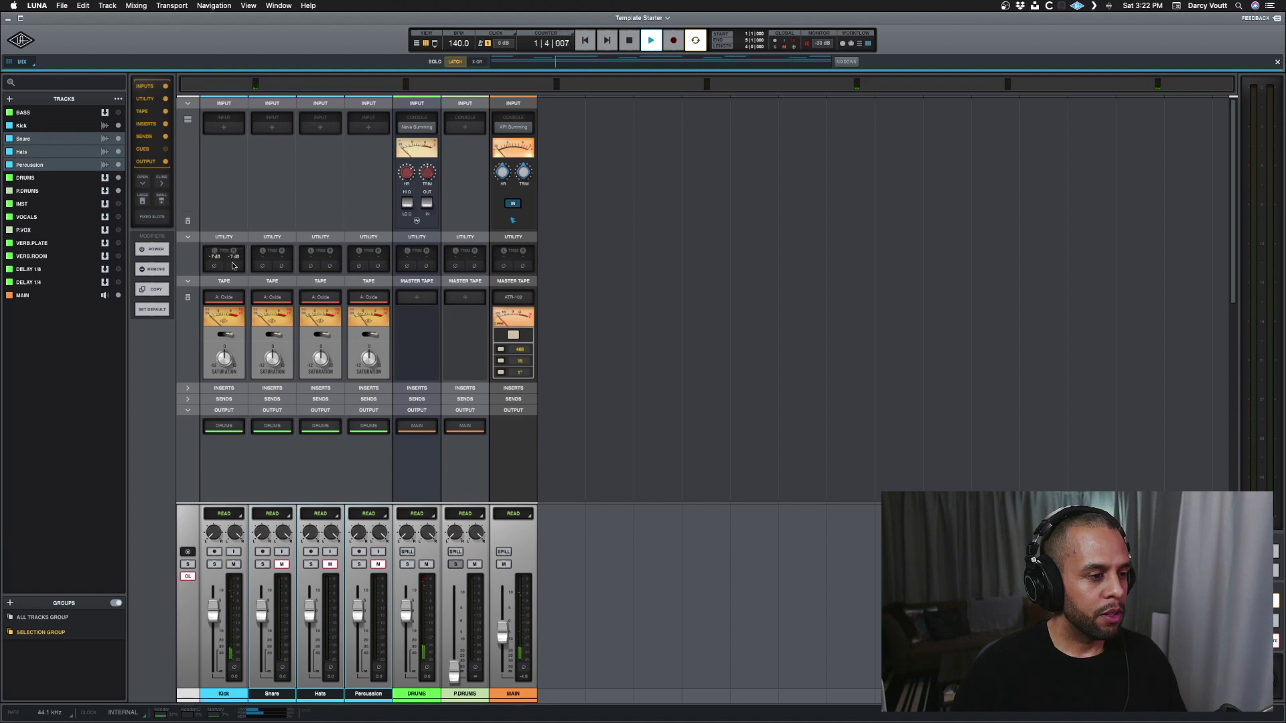
click(274, 253)
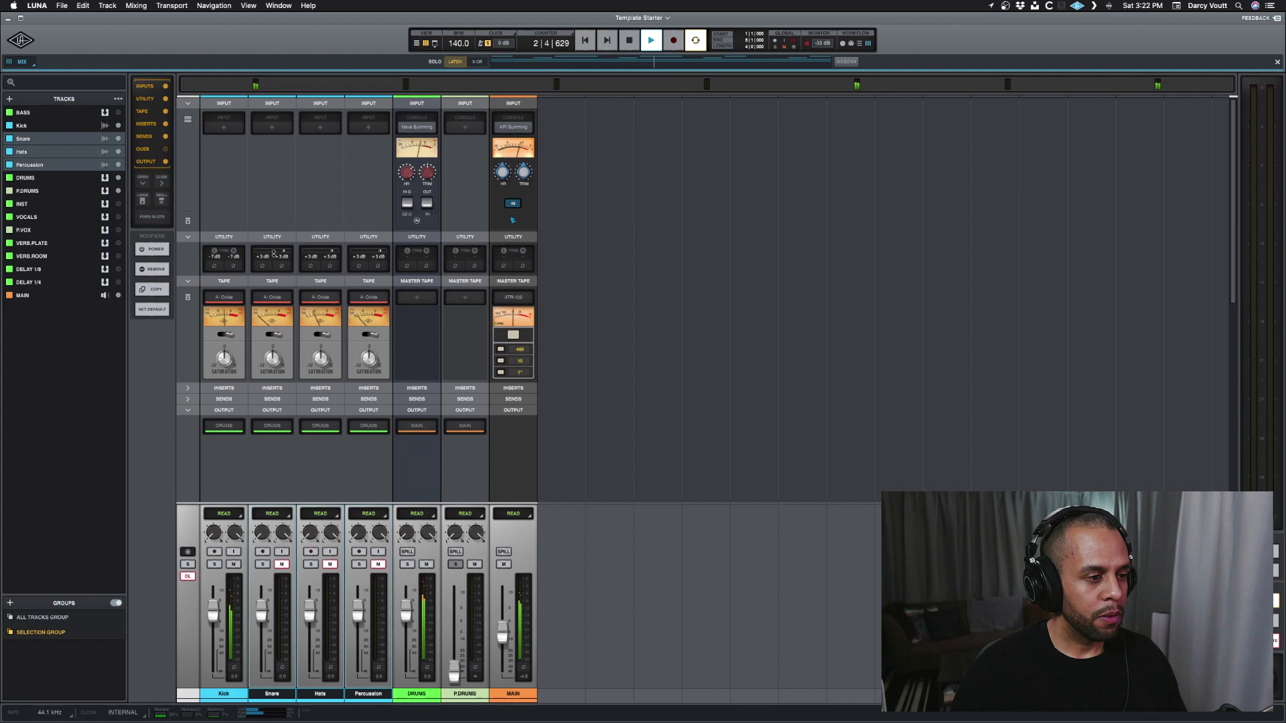
Unmute each drum and set Utility trims: Snare -1 dB, Hats -16 dB, Percussion -12 dB.
click(282, 691)
click(284, 566)
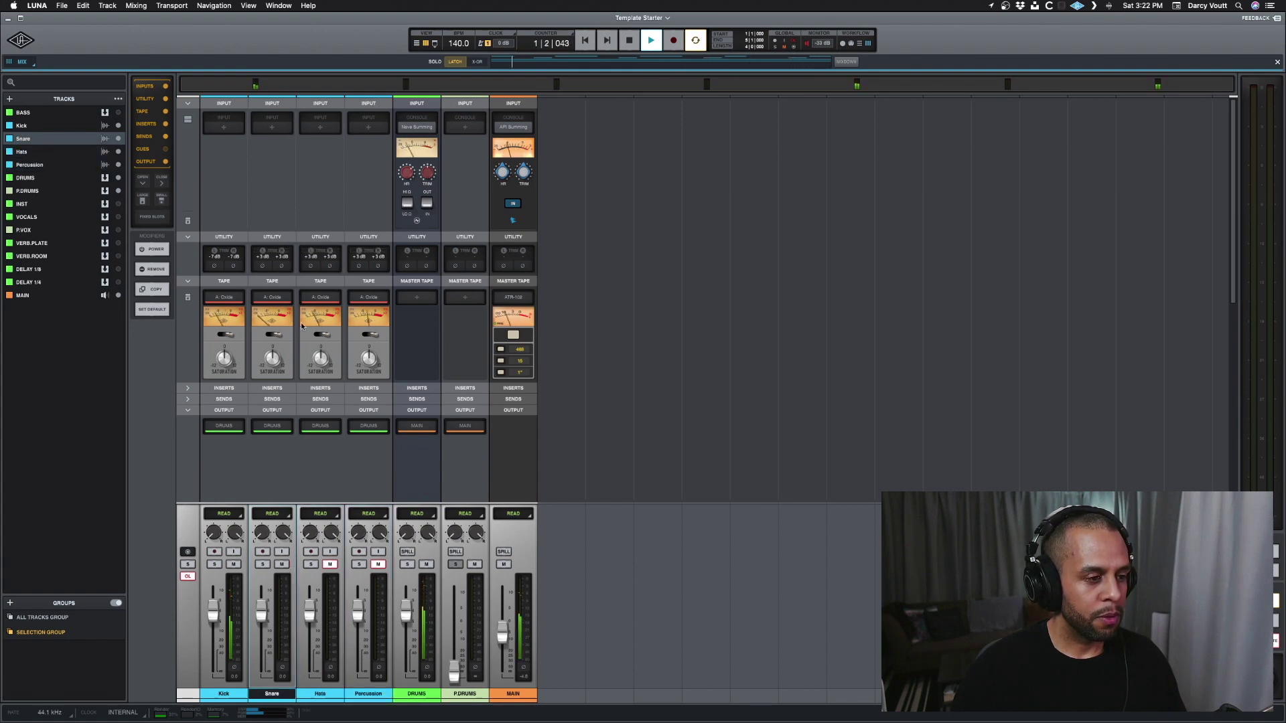
drag(275, 253, 275, 255)
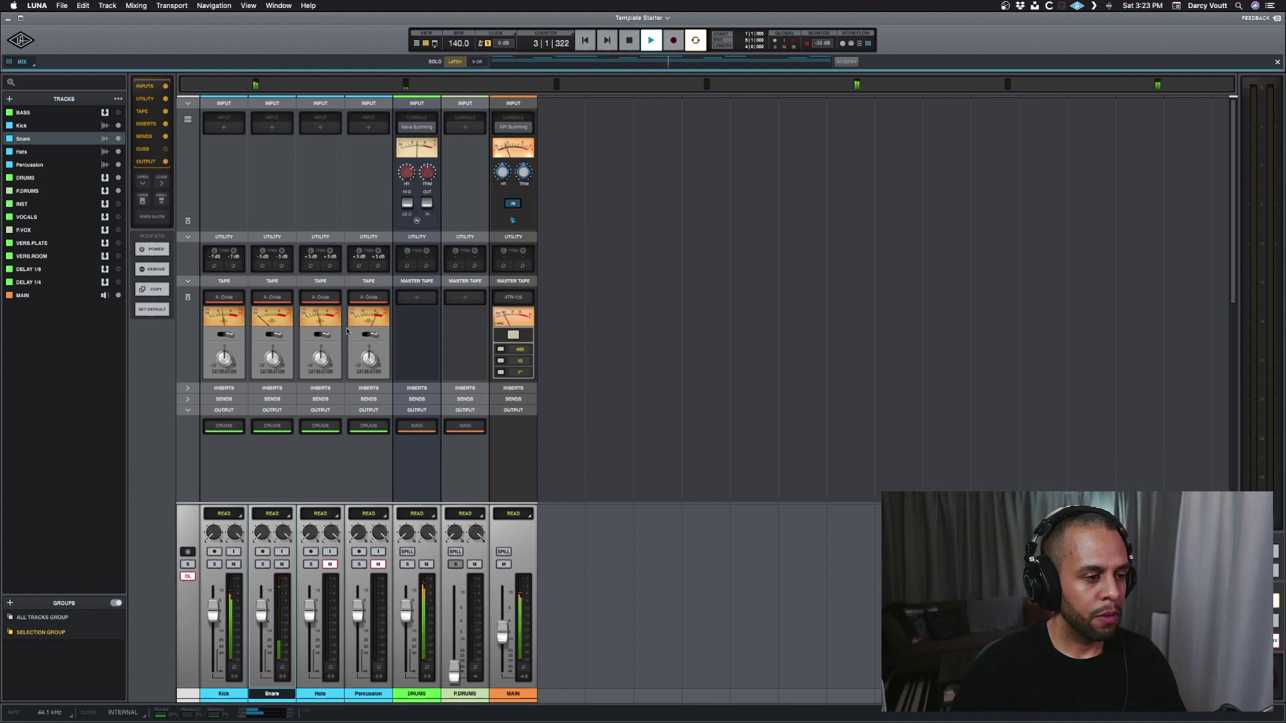
click(329, 564)
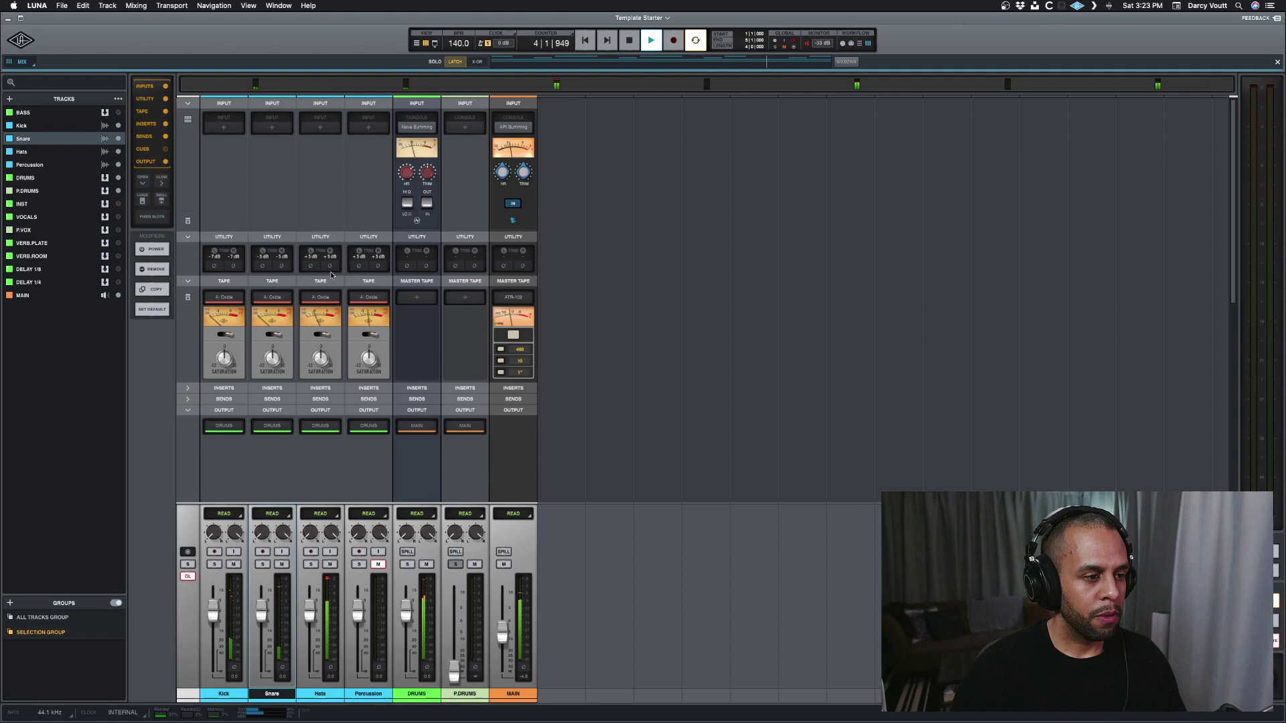
mouse_move(329, 266)
mouse_down()
mouse_move(329, 288)
mouse_move(316, 266)
mouse_up()
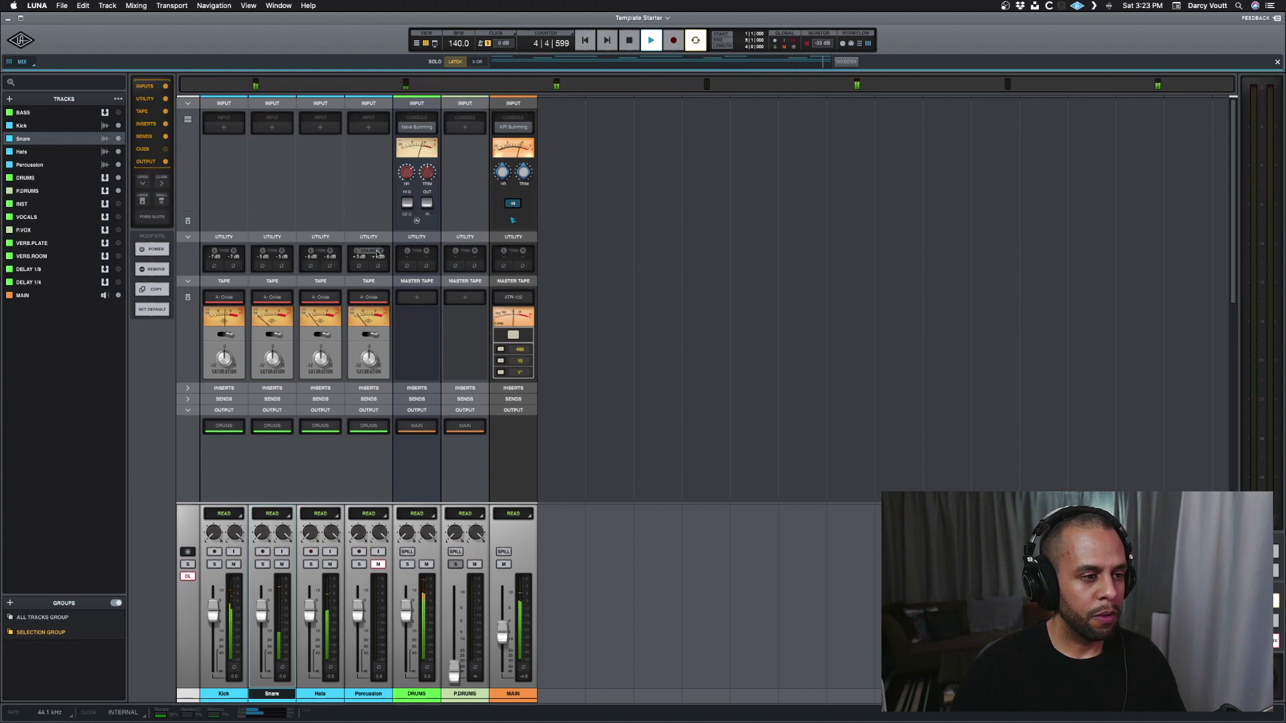
click(373, 565)
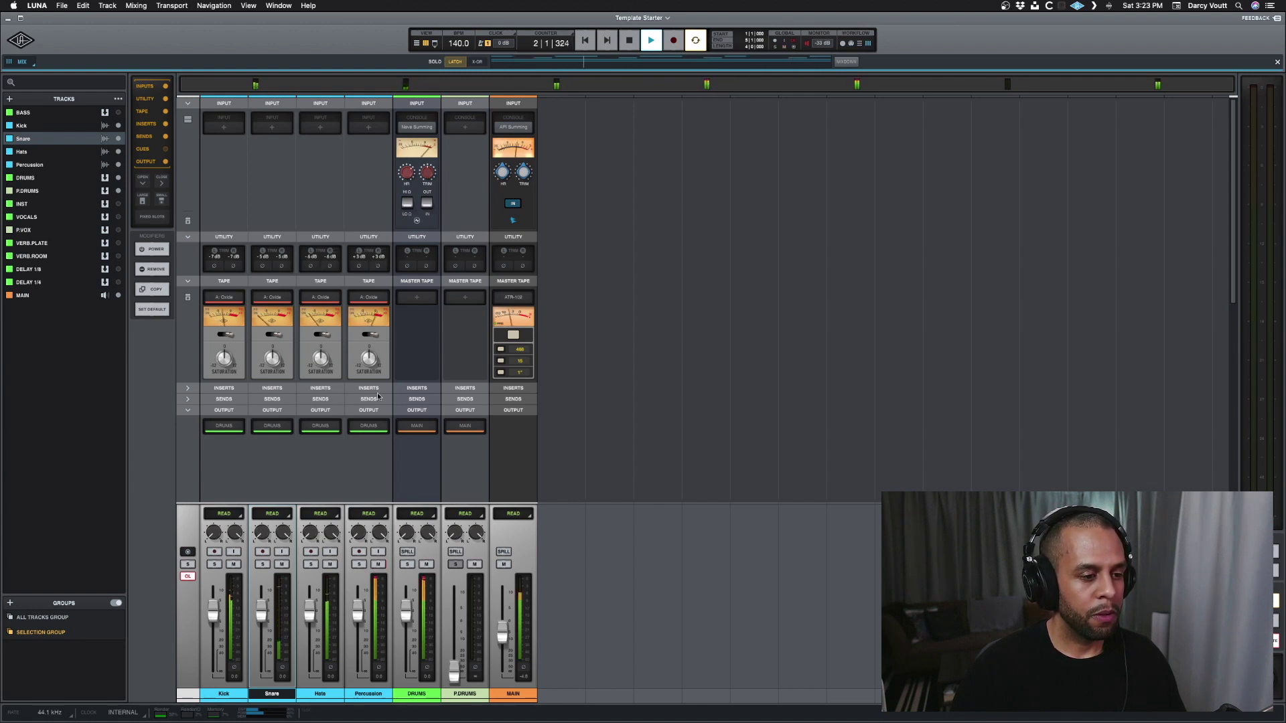
drag(365, 261, 365, 267)
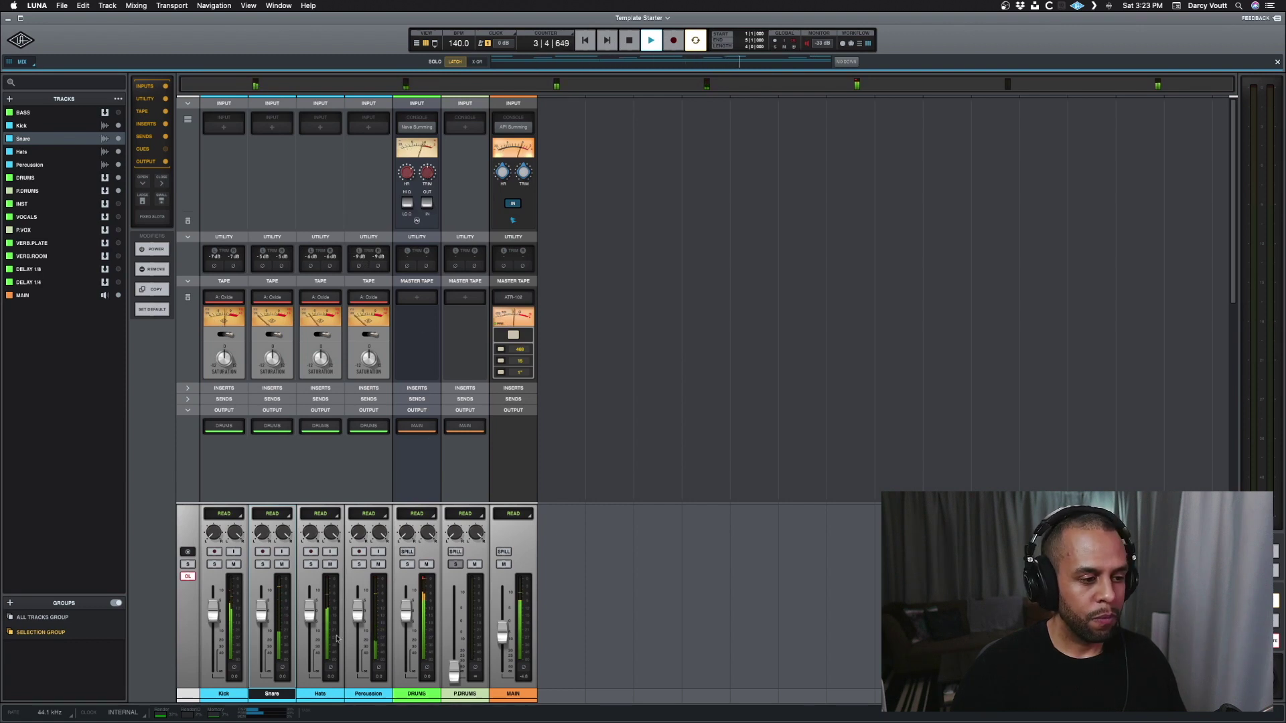
Select Kick, Snare, Hats and Percussion and lower their faders together.
click(368, 693)
shift+click(231, 694)
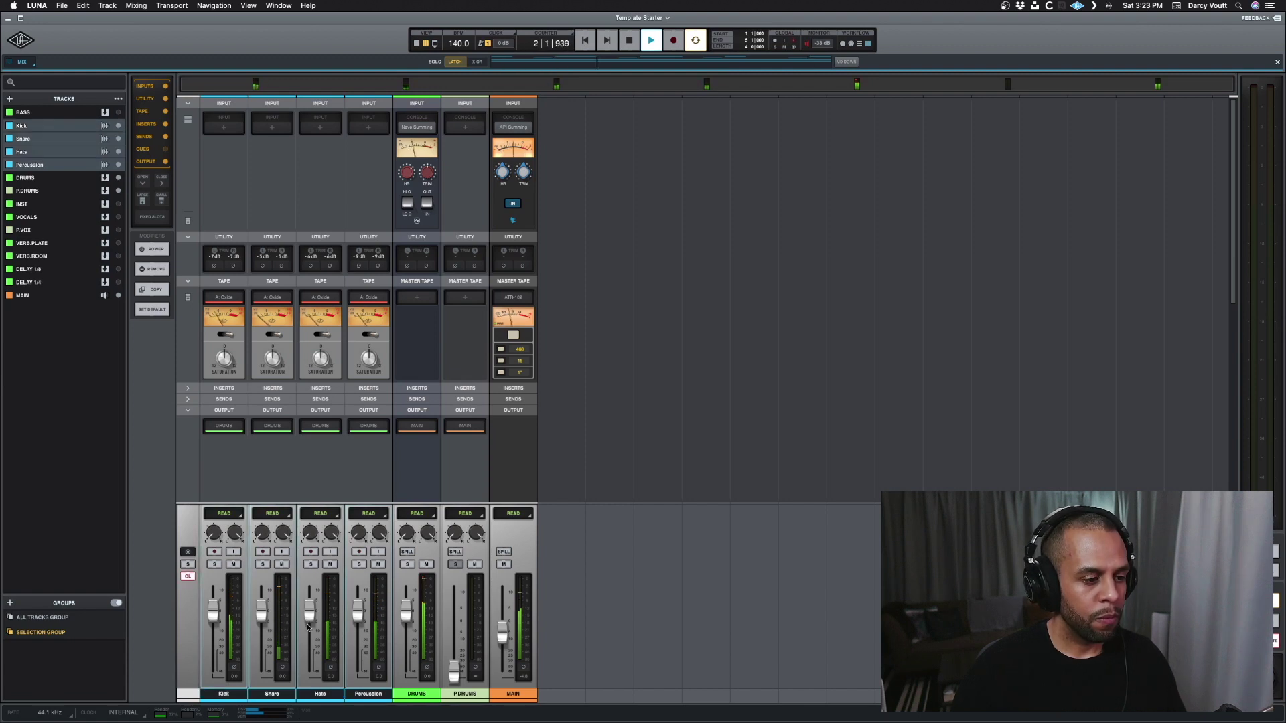
drag(307, 621, 308, 631)
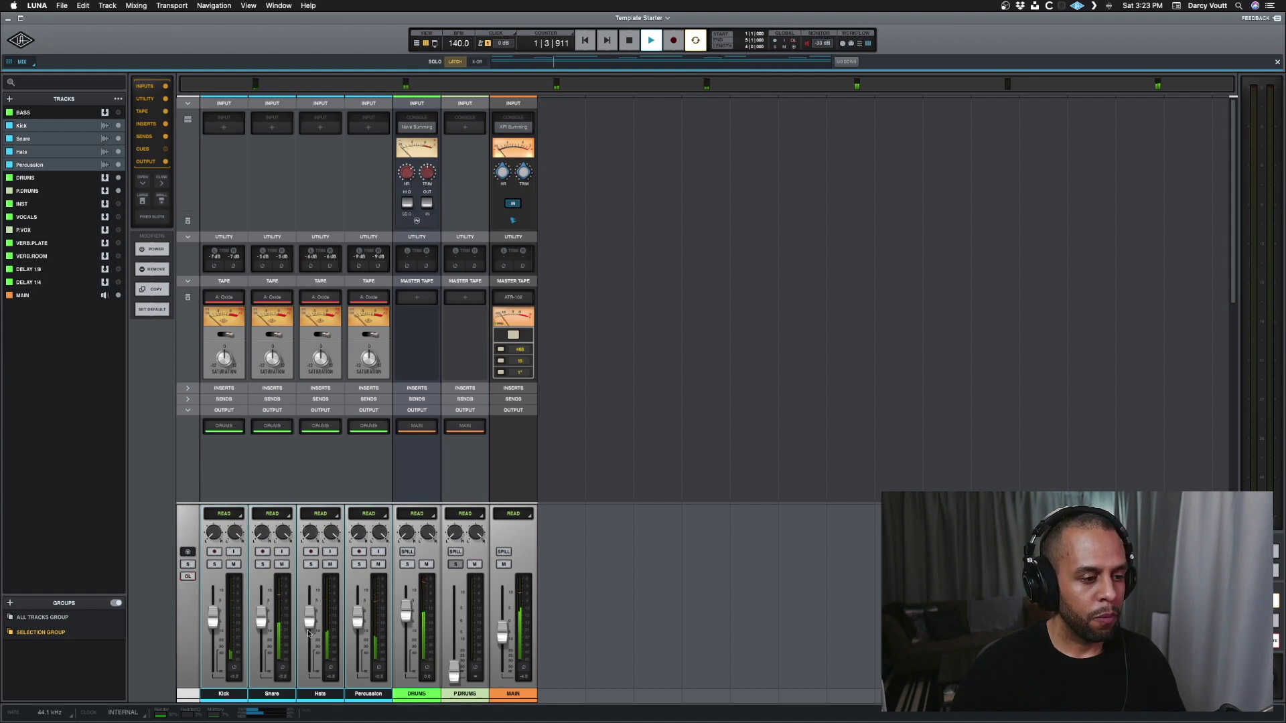
drag(308, 633, 309, 639)
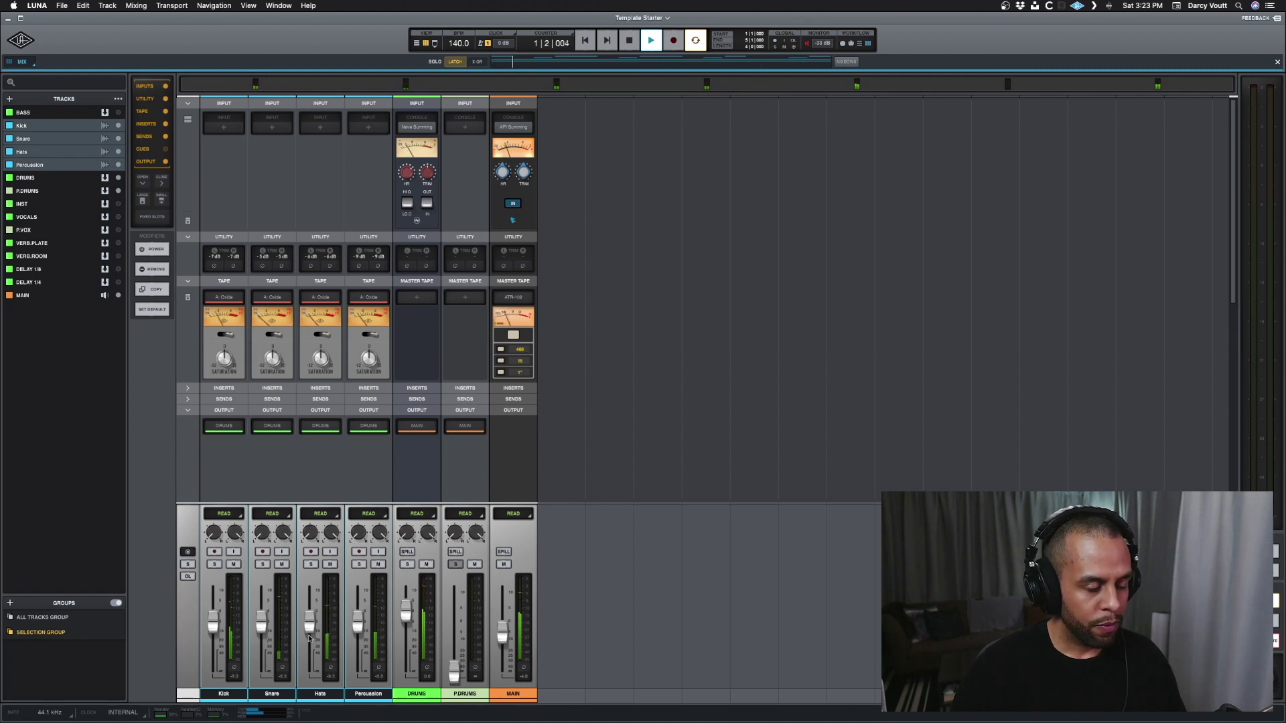
Stop playback with the transport returned to 1|1|000.
key(space)
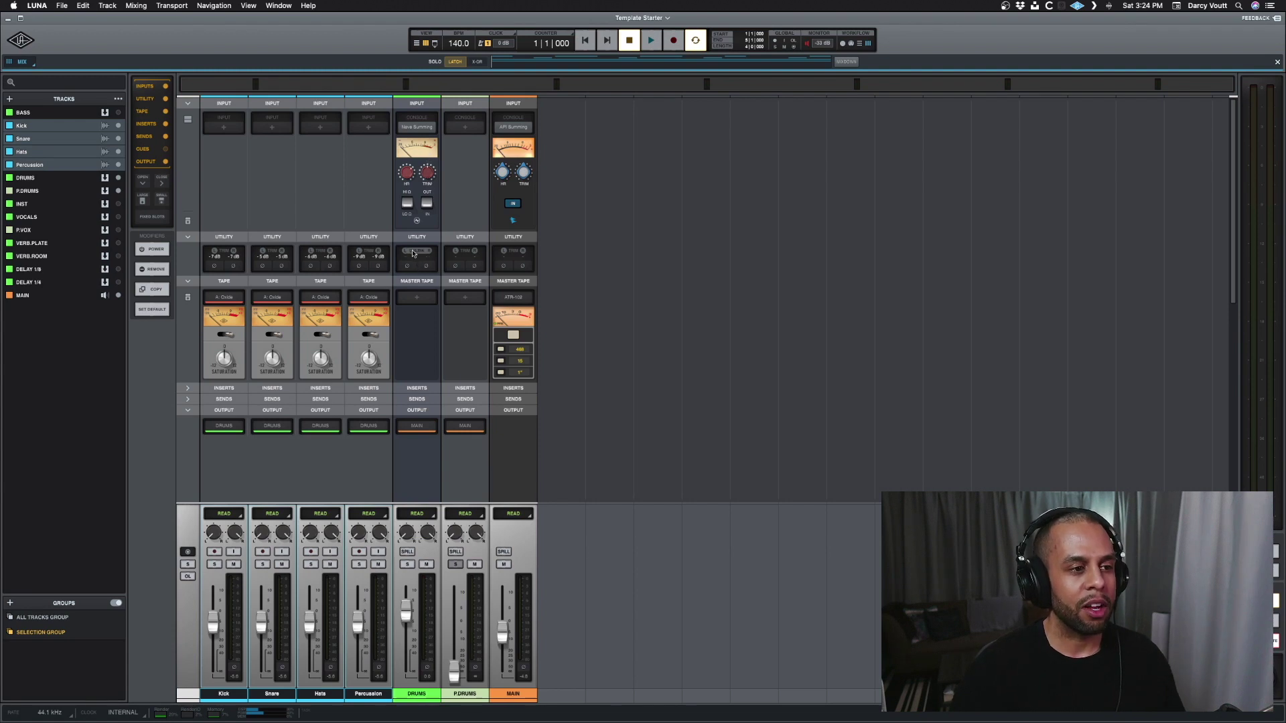
While playing back, settle the DRUMS bus Utility trim at +2 dB, then stop.
click(369, 694)
key(space)
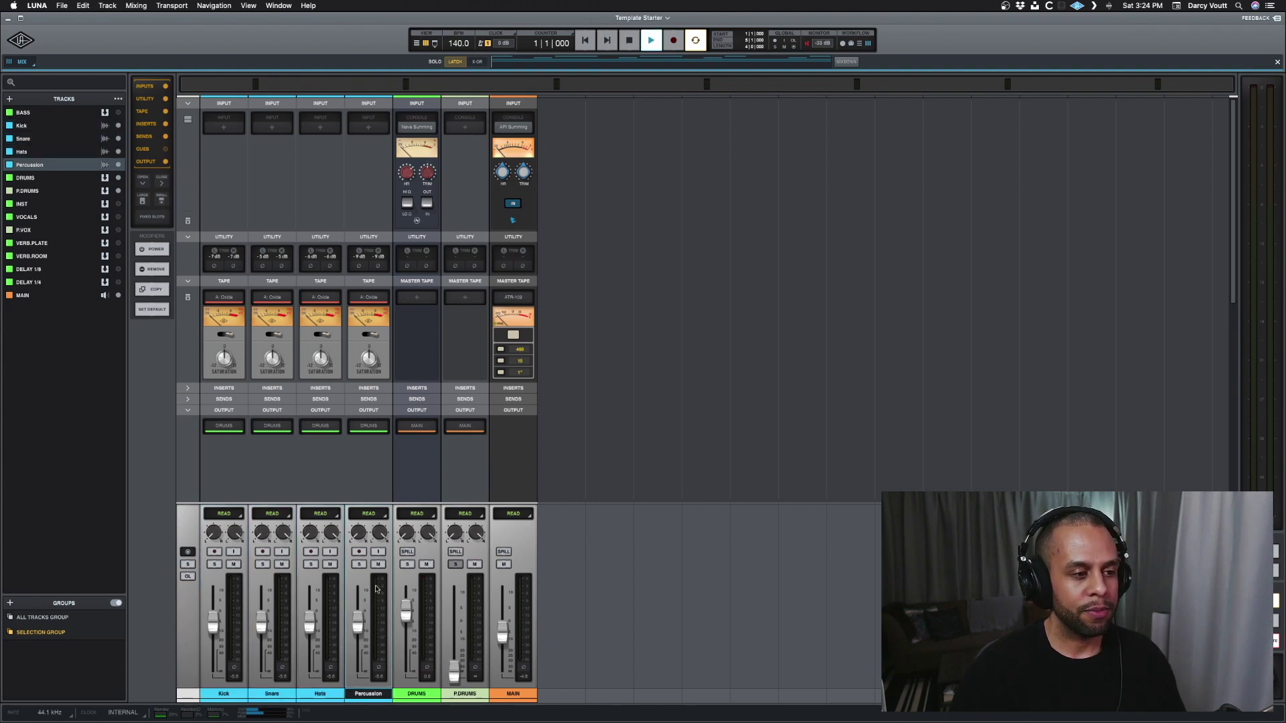
drag(422, 253, 418, 253)
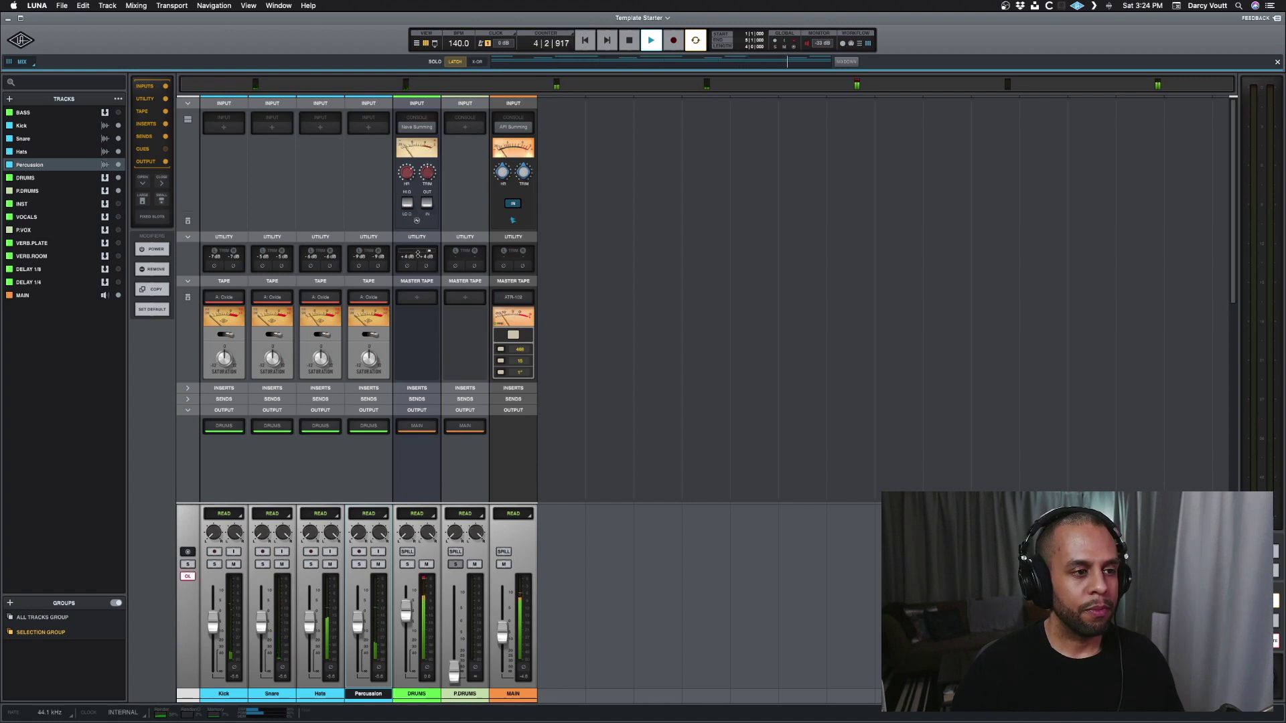
drag(418, 253, 417, 254)
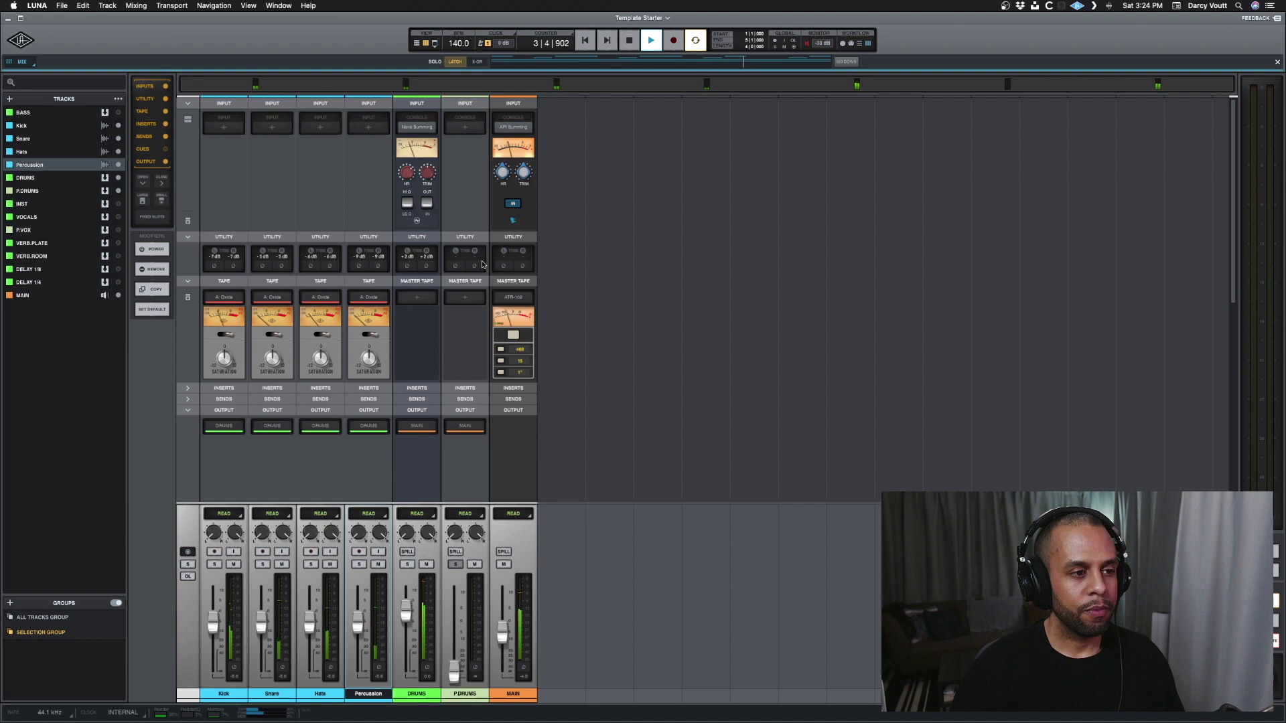
key(space)
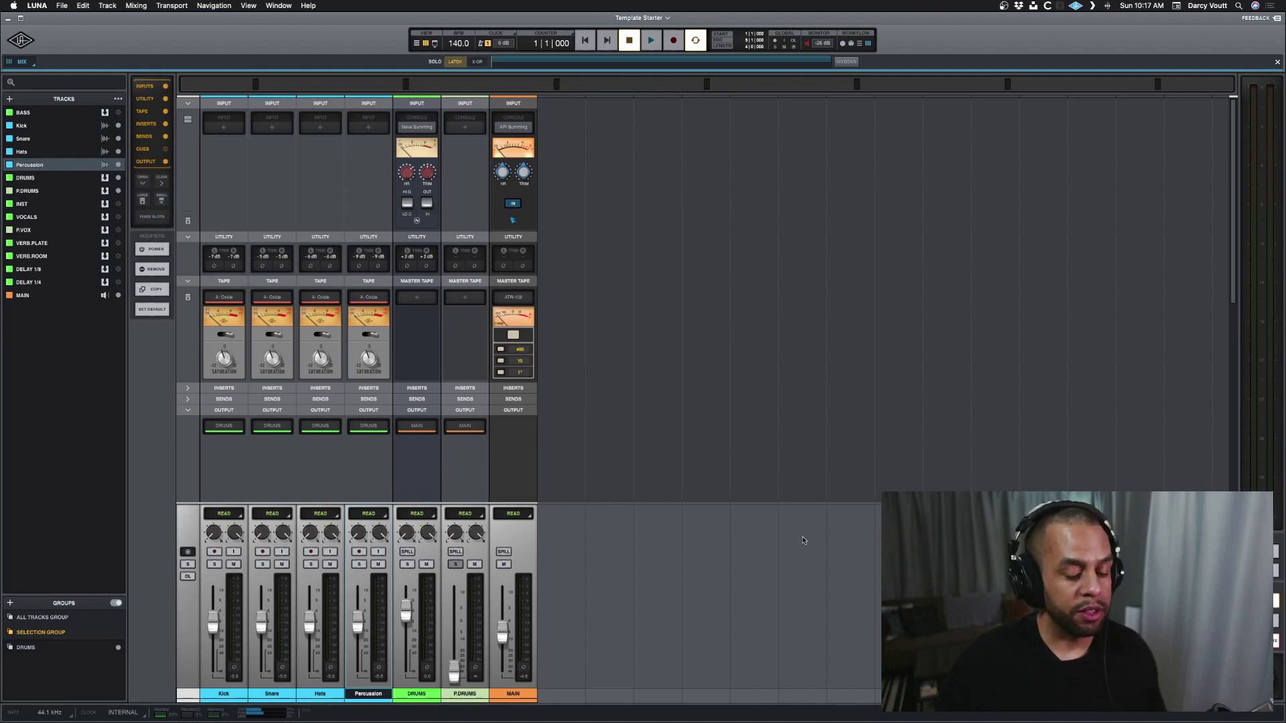
Switch to the tracks timeline and open Percussion's VIEW list of automatable parameters.
key(super+equal)
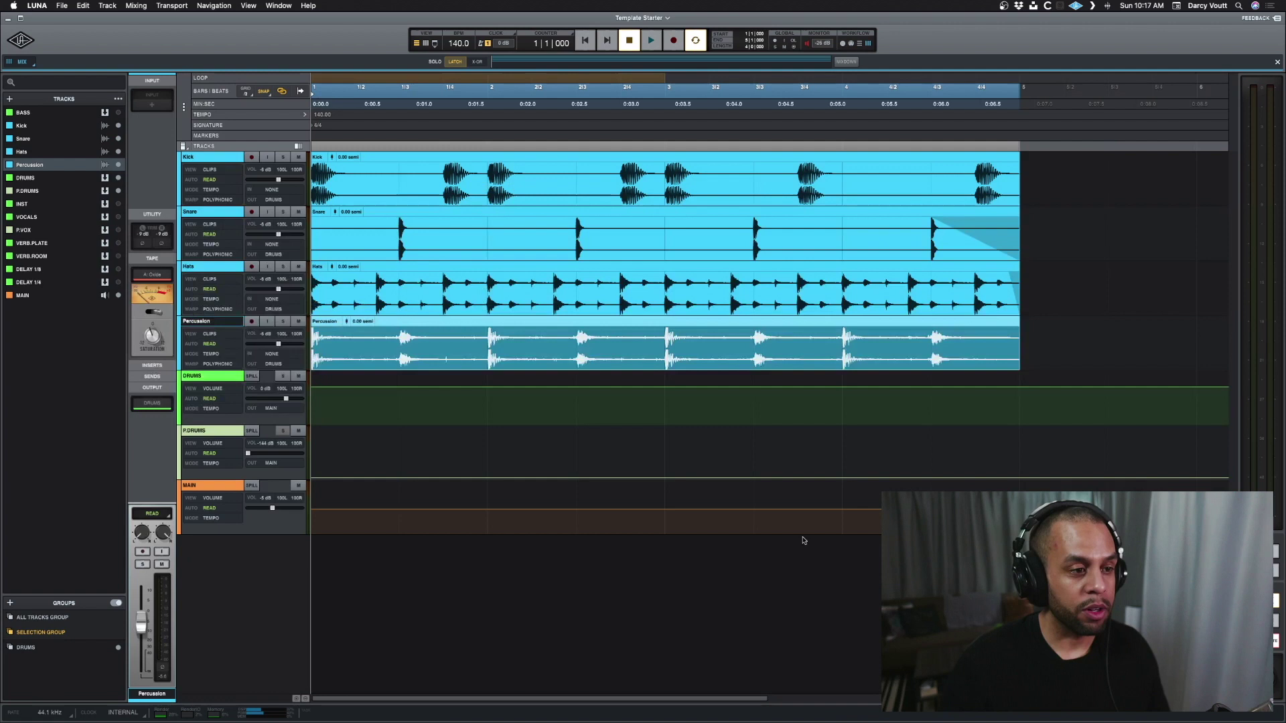
click(210, 333)
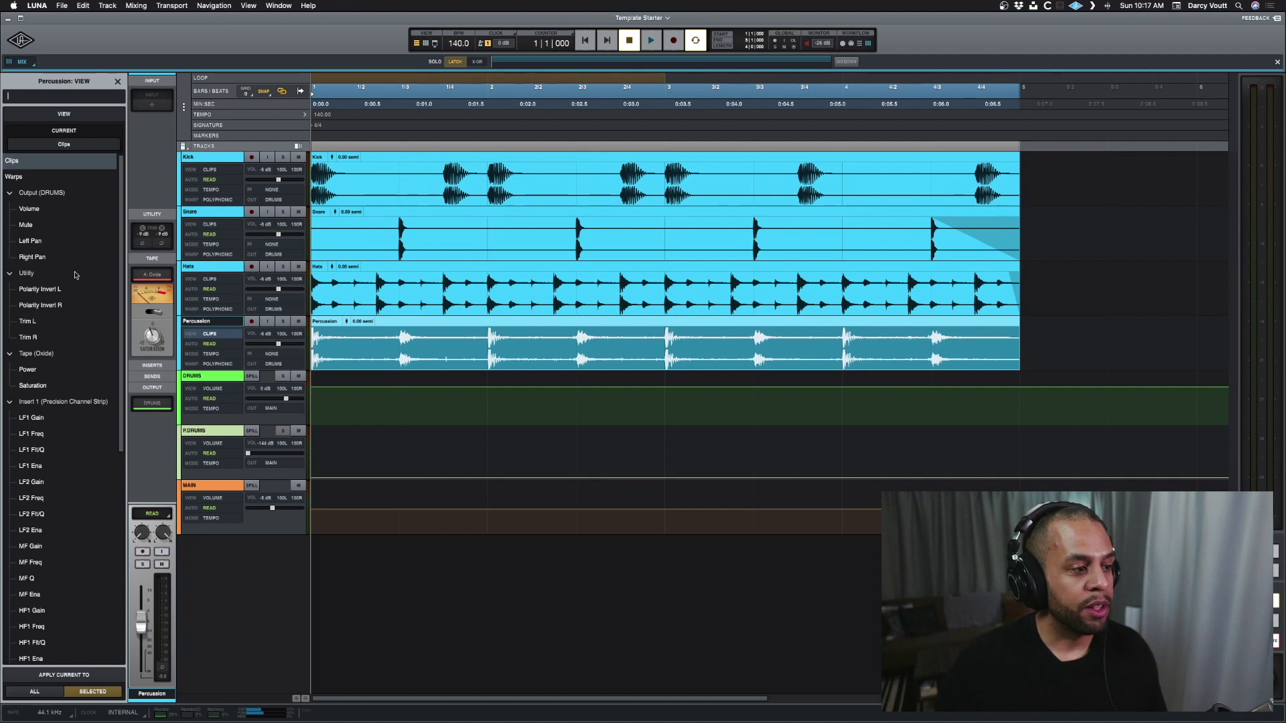
scroll(75, 274, down, 1)
scroll(75, 274, down, 1)
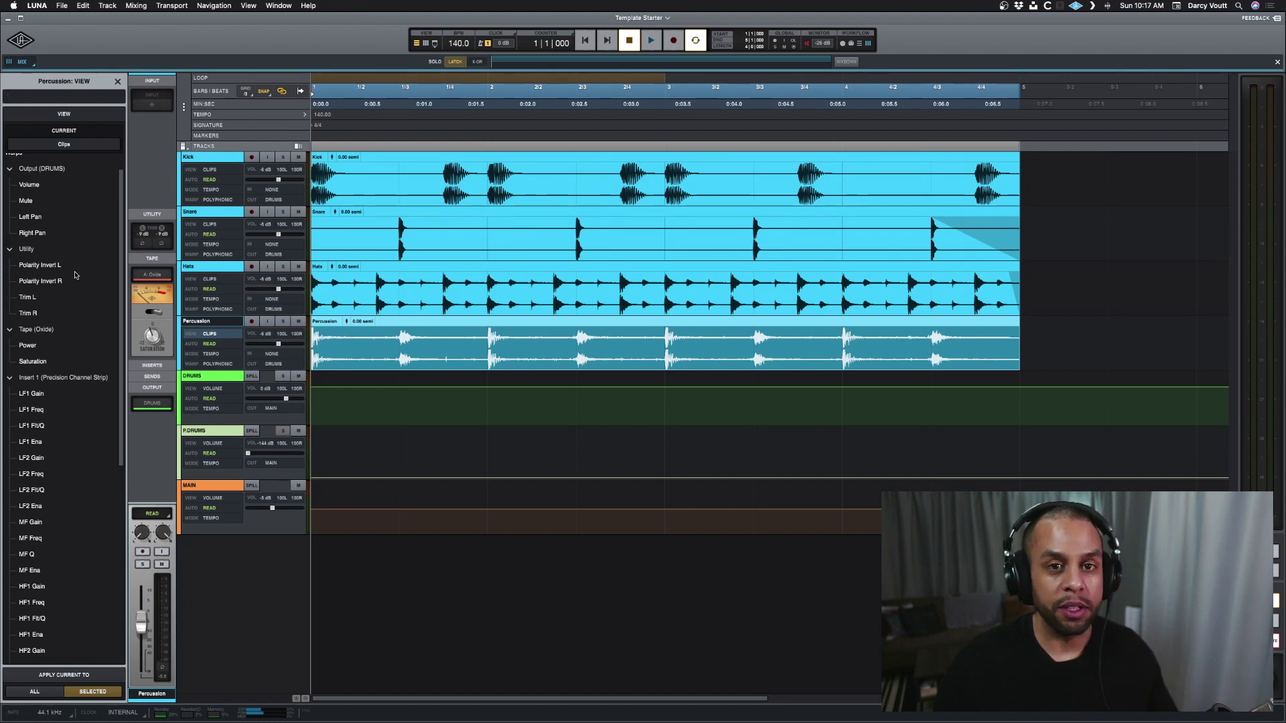
scroll(75, 274, up, 1)
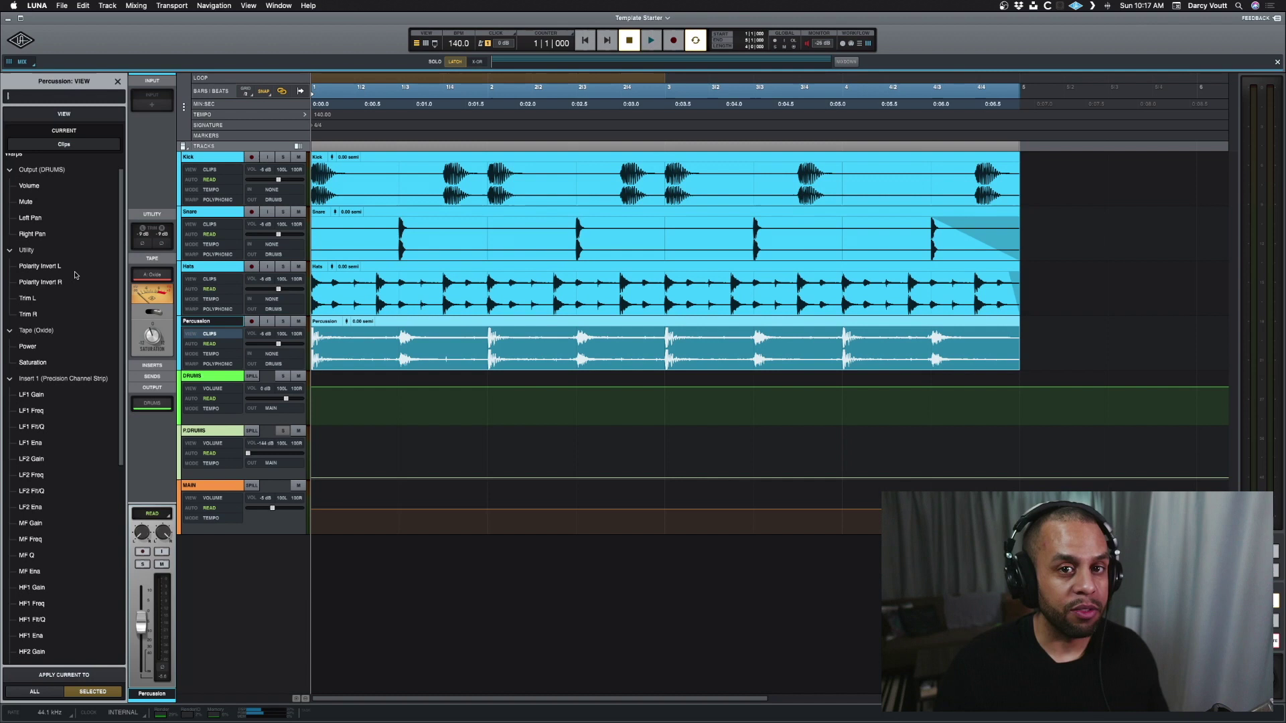